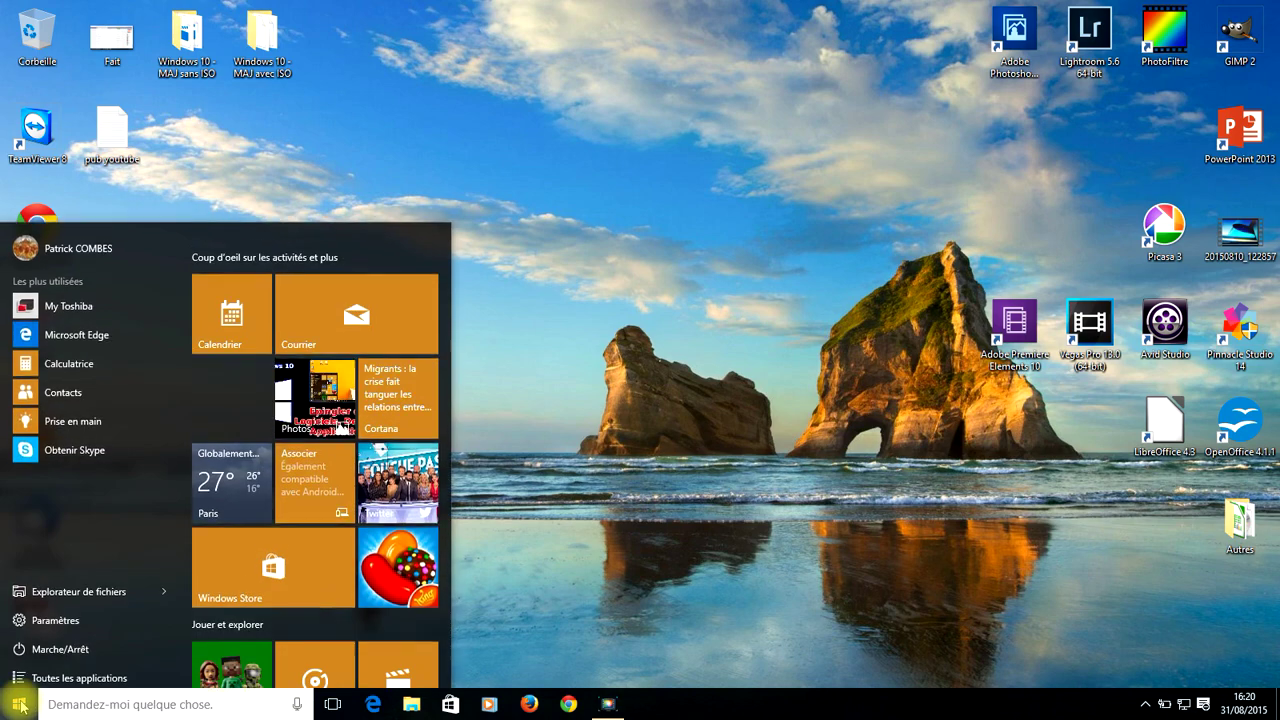
# Step: Open the Calendrier app and complete its welcome setup with the existing Hotmail account
pyautogui.click(233, 322)
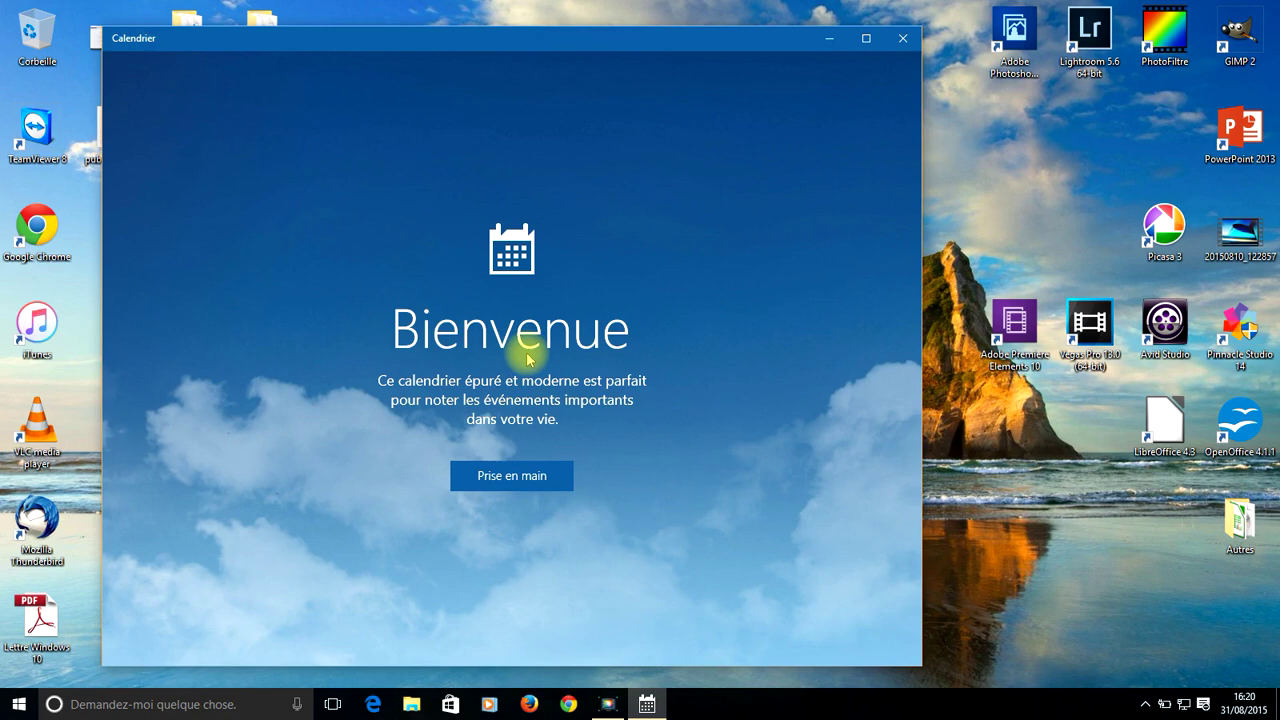
pyautogui.click(523, 477)
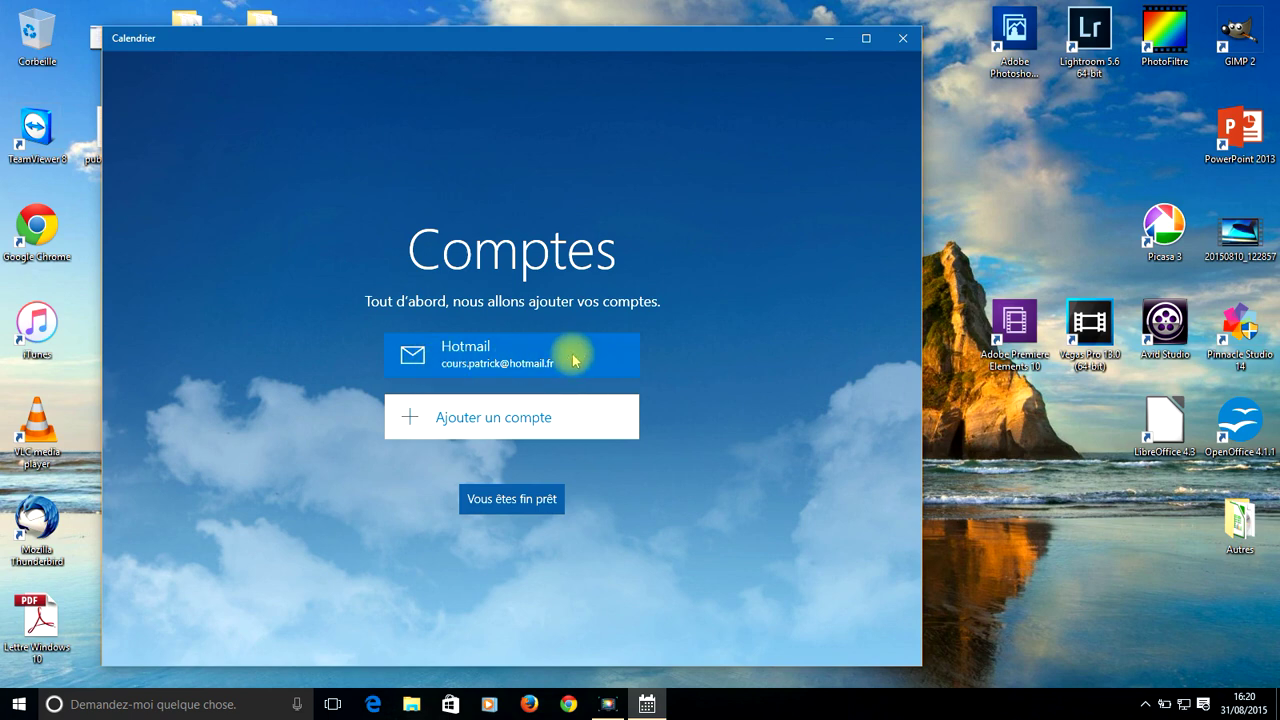
pyautogui.click(555, 503)
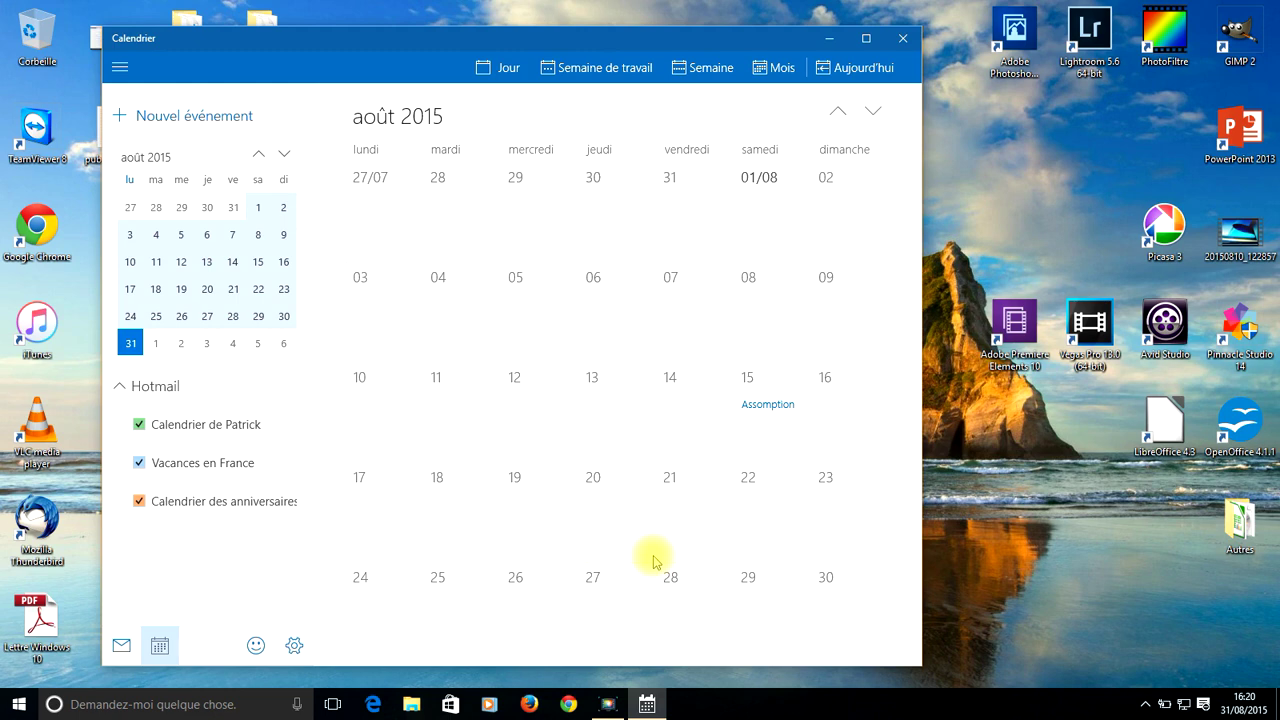
# Step: Close and reopen Calendrier, and allow Courrier et calendrier to access the location
pyautogui.click(912, 46)
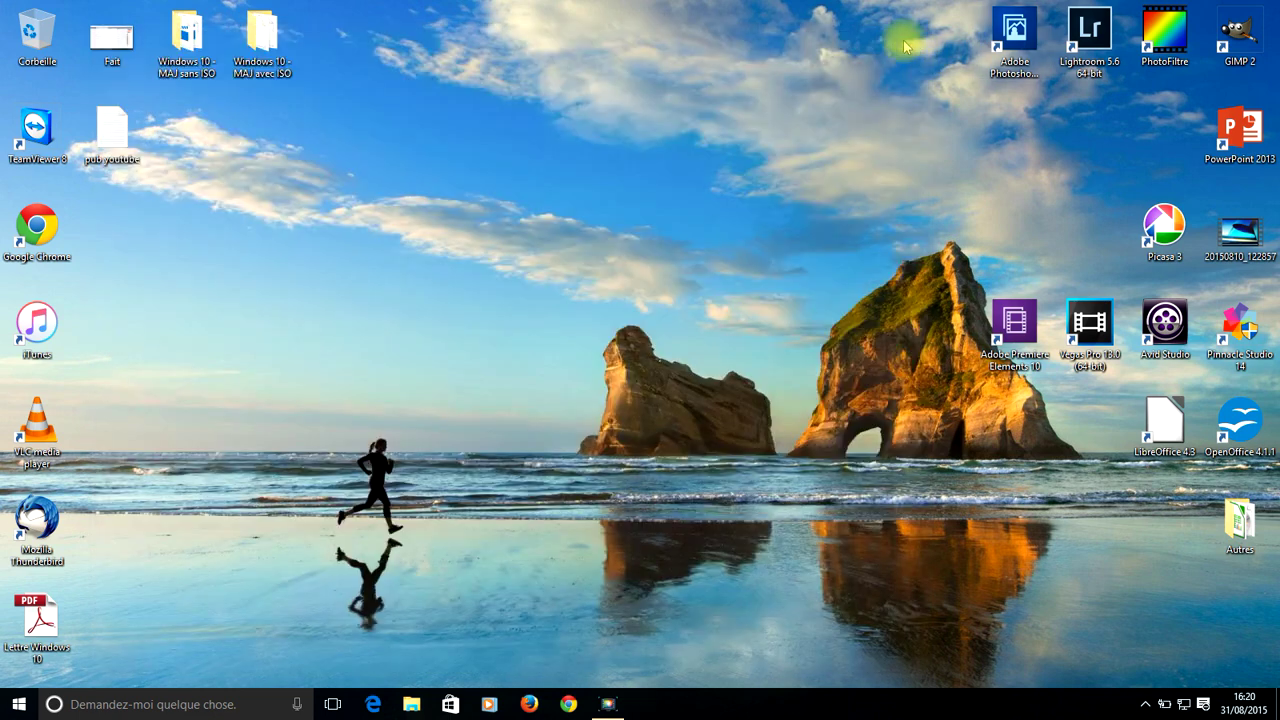
pyautogui.click(24, 704)
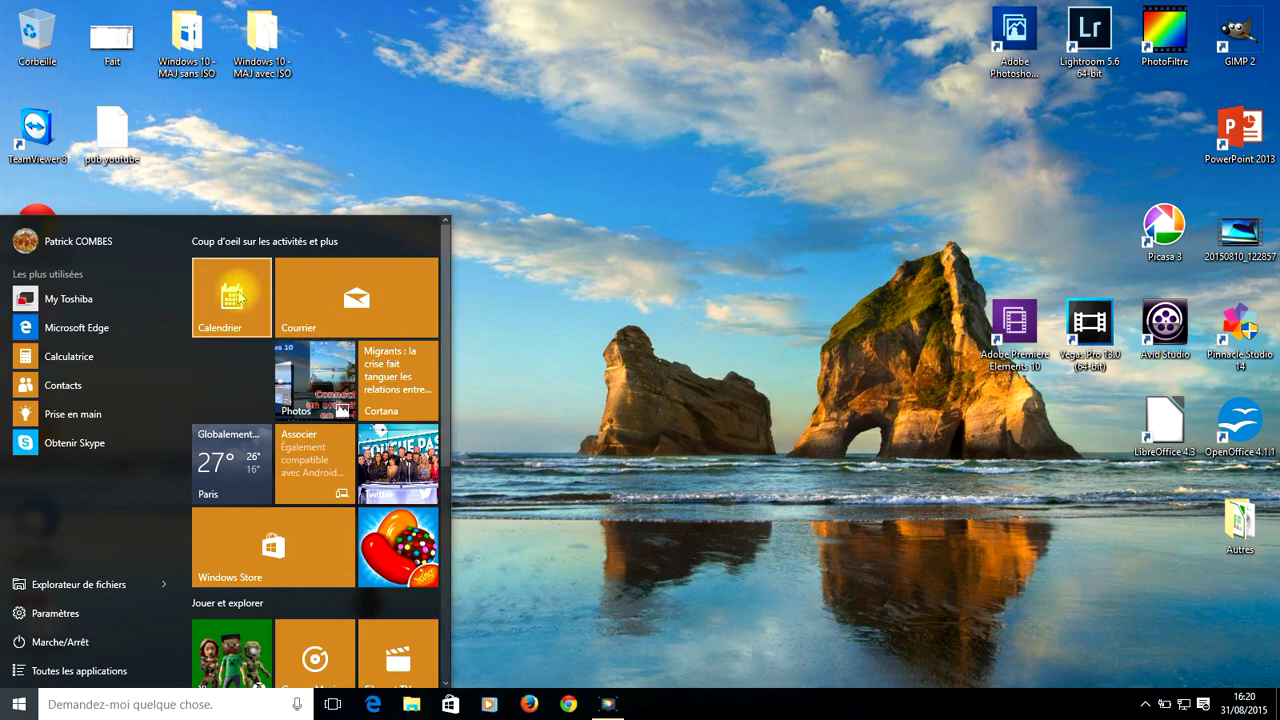
pyautogui.click(240, 296)
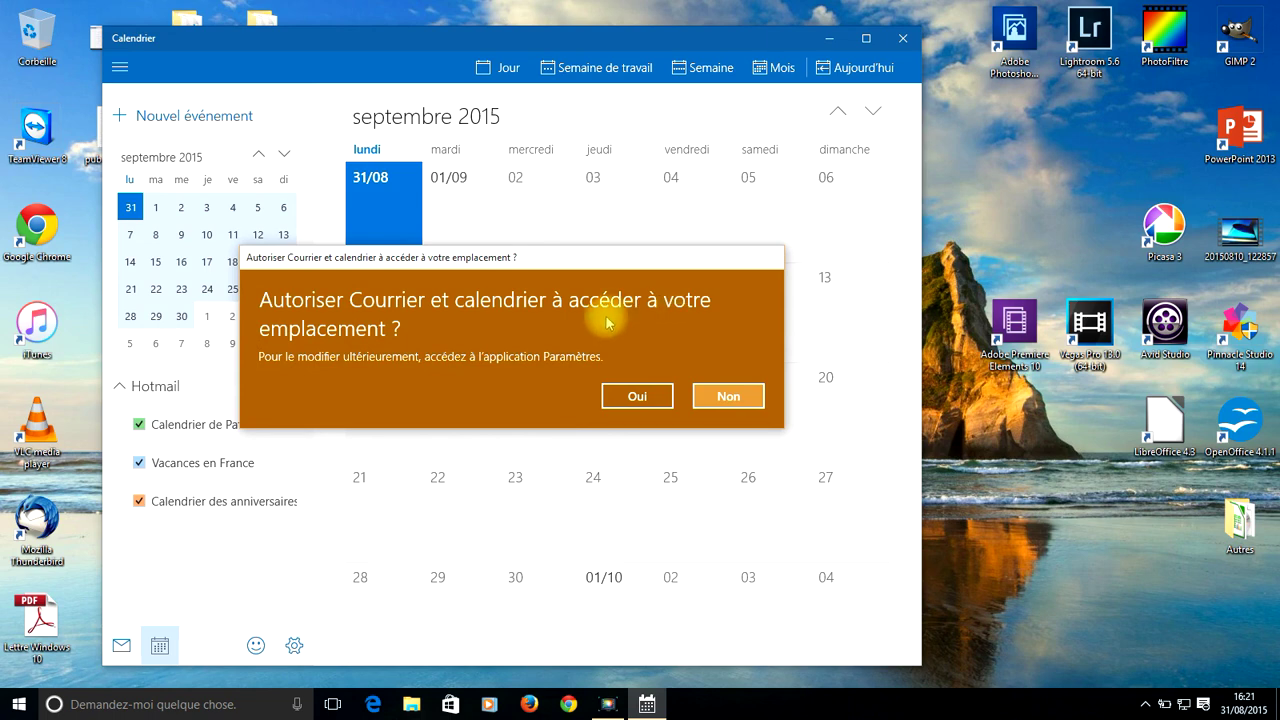
pyautogui.click(637, 397)
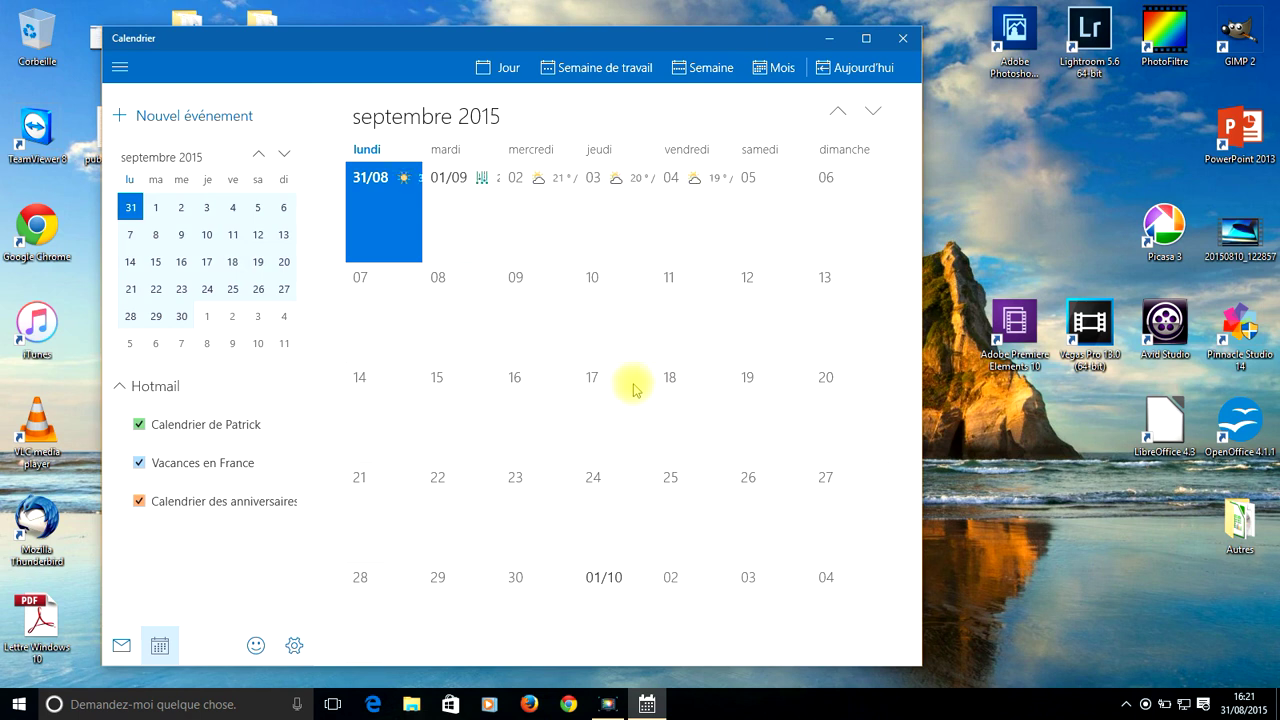
# Step: Create a new event named "Anniversaire" followed by the person's first name
pyautogui.click(204, 127)
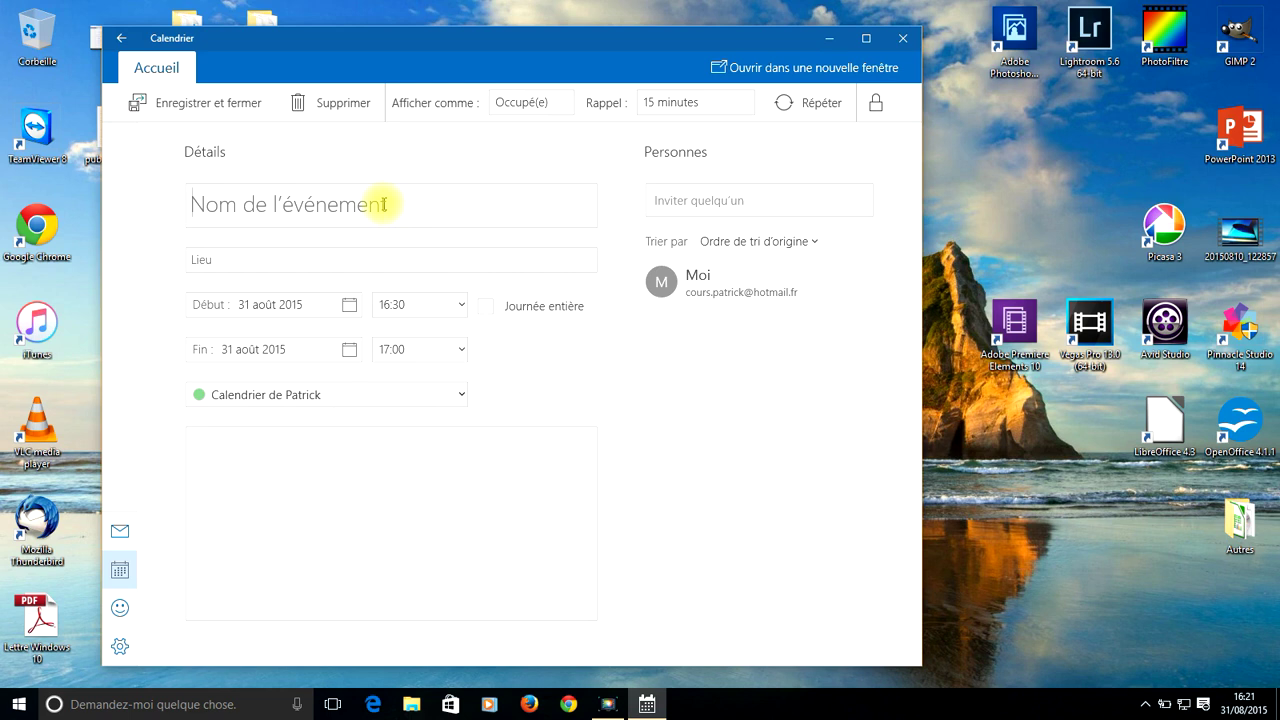
pyautogui.write('An')
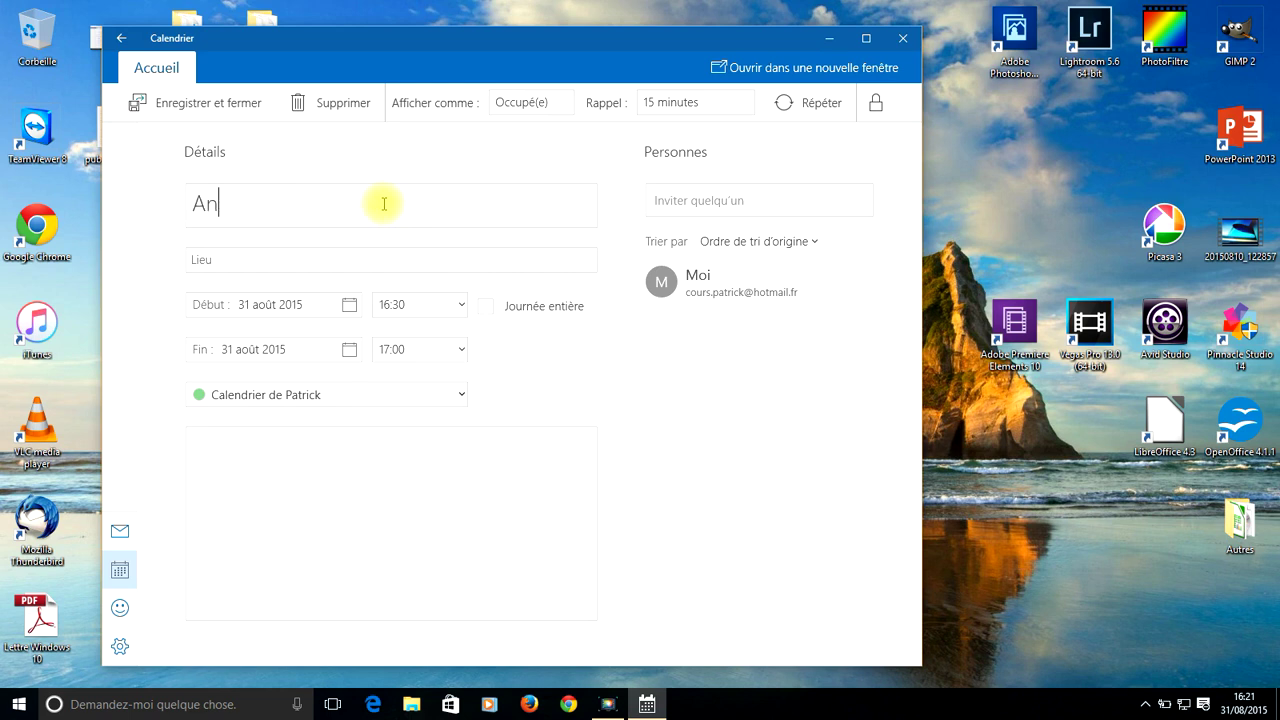
pyautogui.write('niversaire Juli')
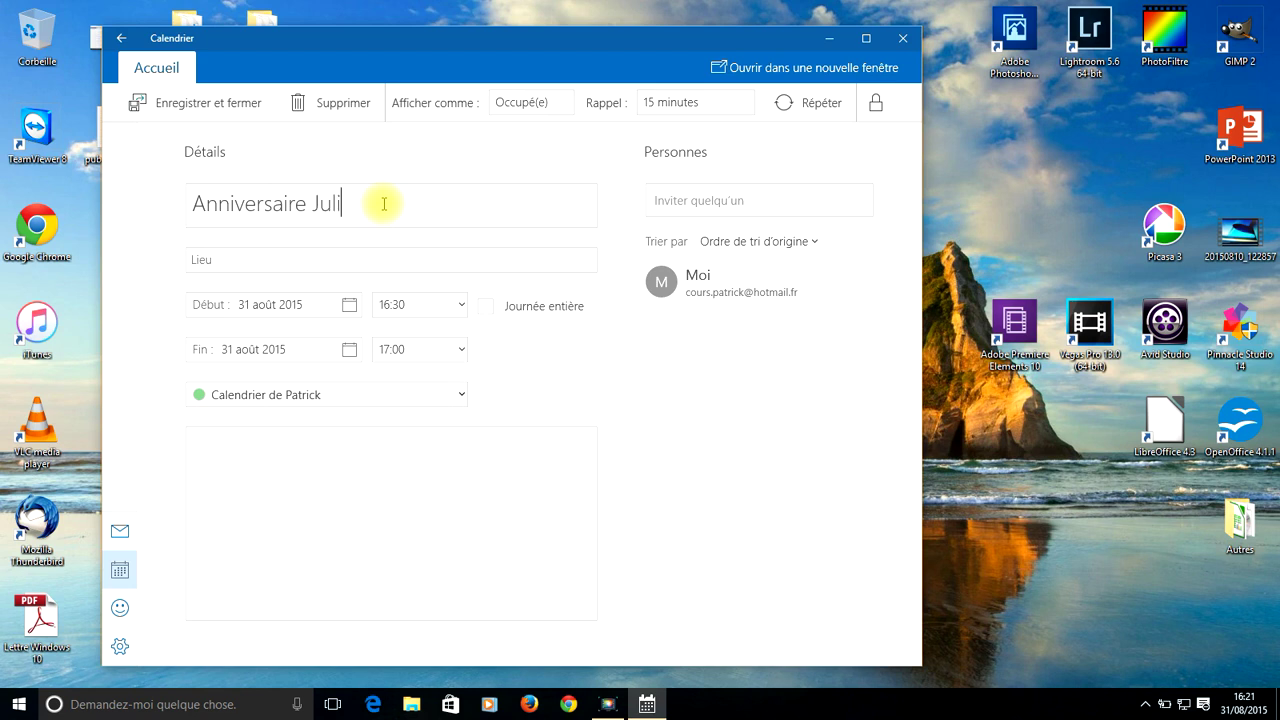
pyautogui.write('en')
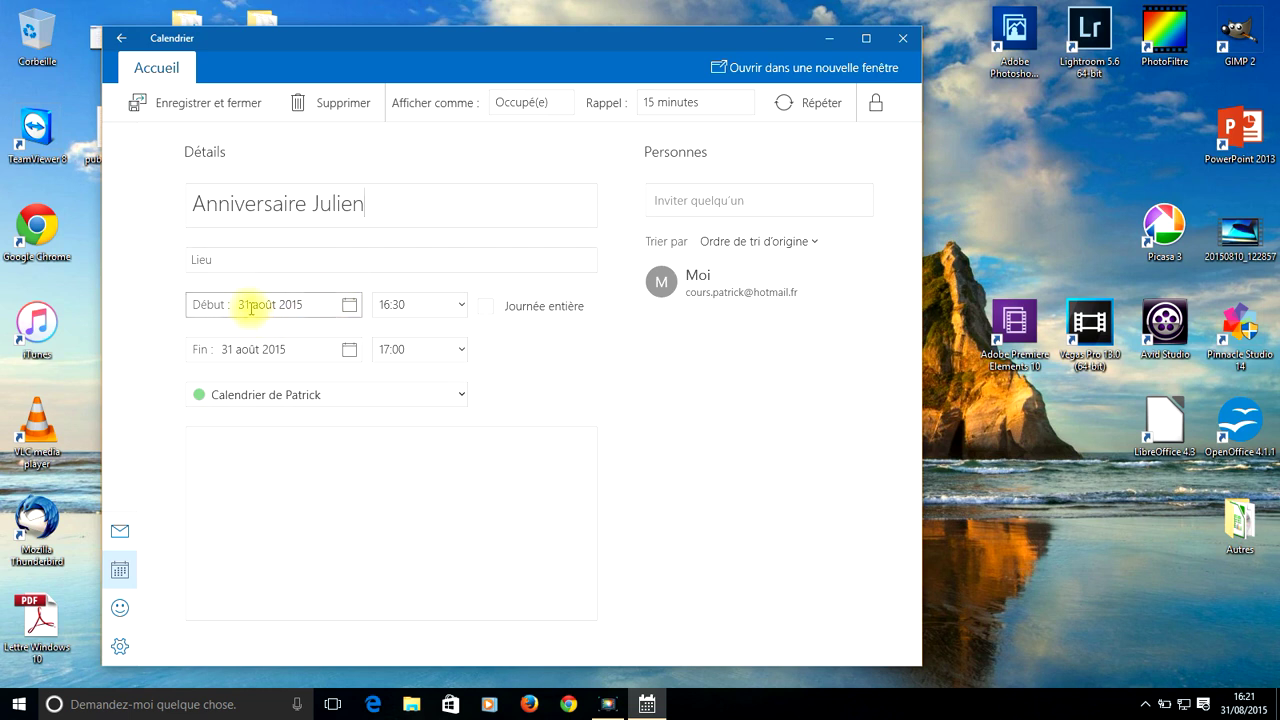
# Step: Set the event's start date to 18 septembre 2015
pyautogui.click(348, 307)
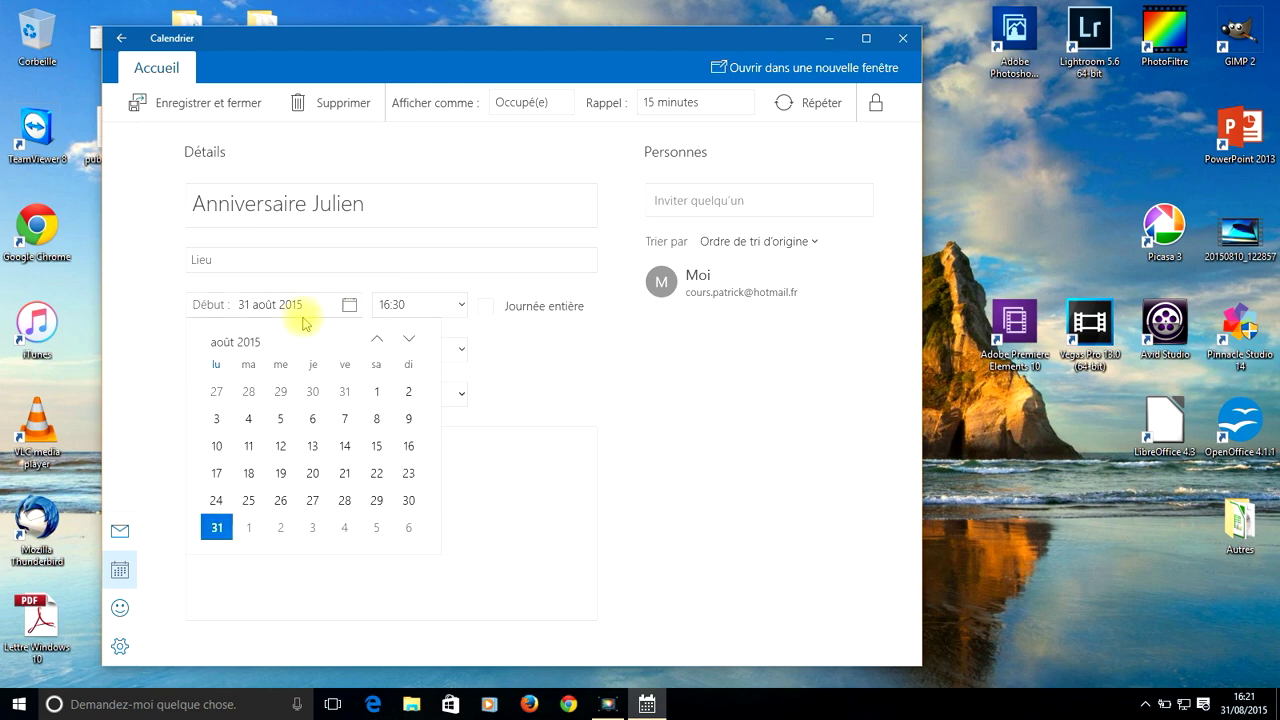
pyautogui.click(408, 340)
pyautogui.click(408, 341)
pyautogui.click(408, 341)
pyautogui.click(377, 342)
pyautogui.click(377, 342)
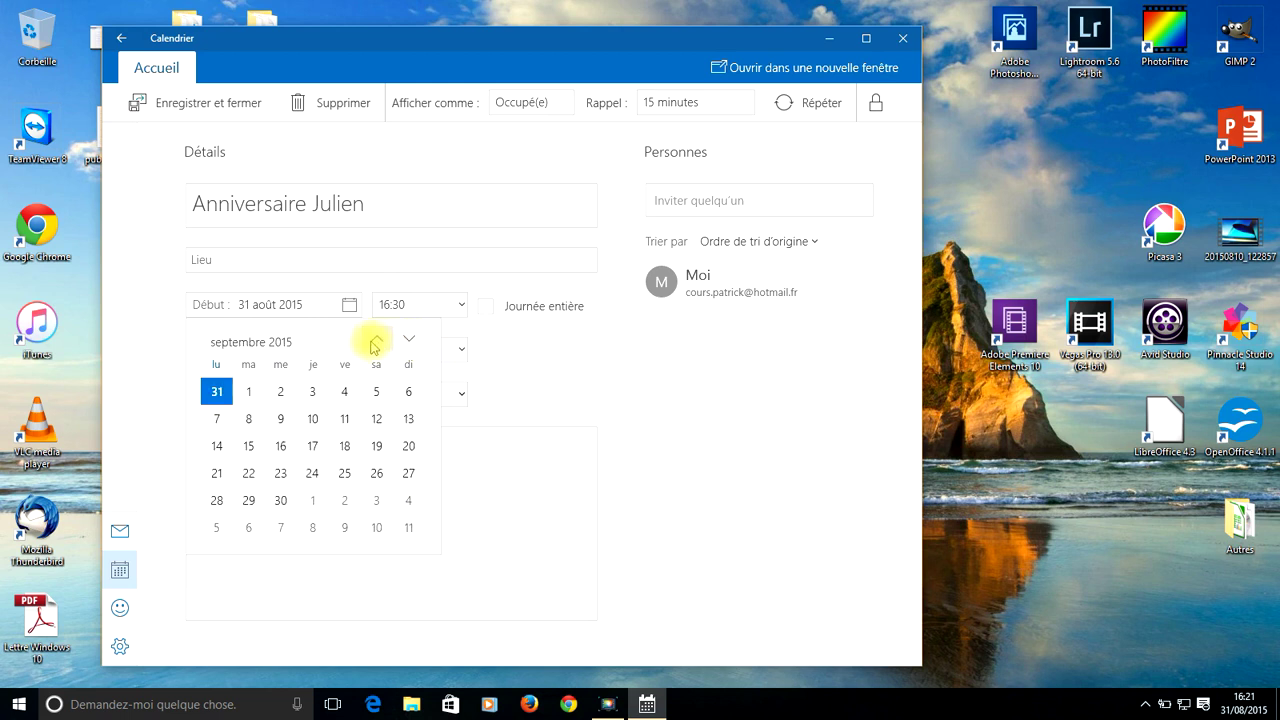
pyautogui.click(340, 449)
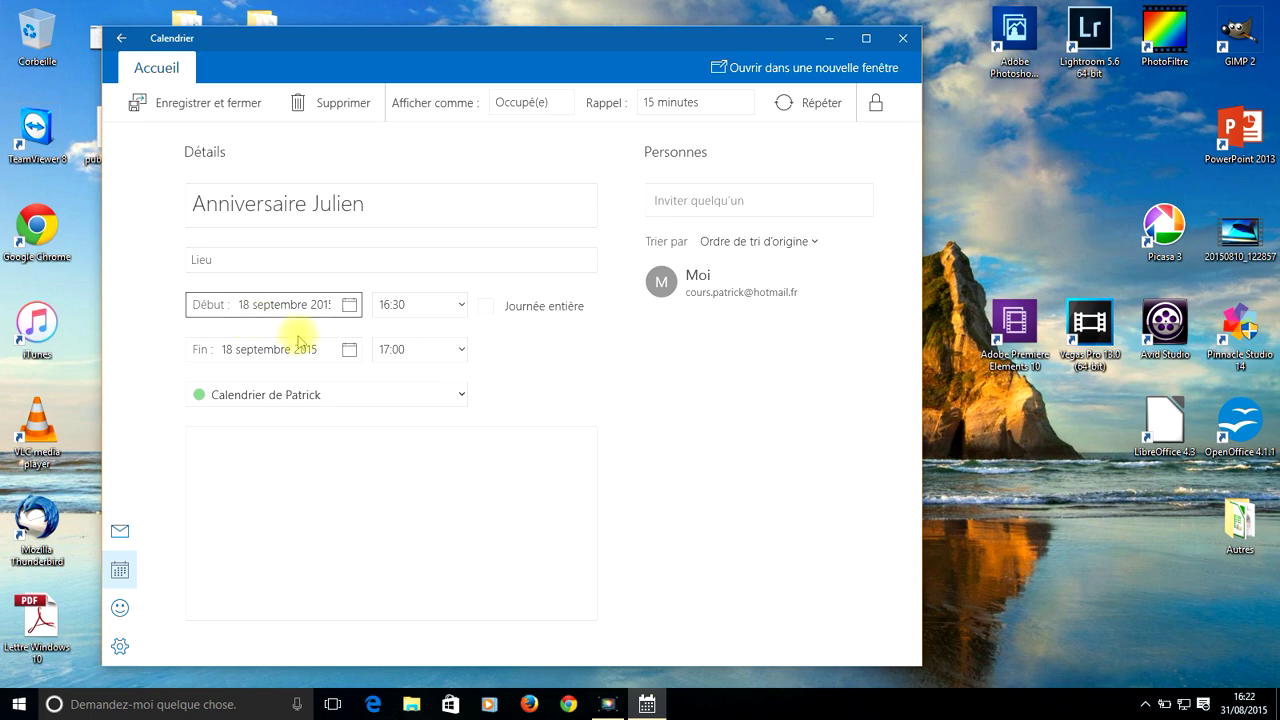
# Step: Set the event's start time to 12:00 and its end time to 13:00
pyautogui.click(424, 305)
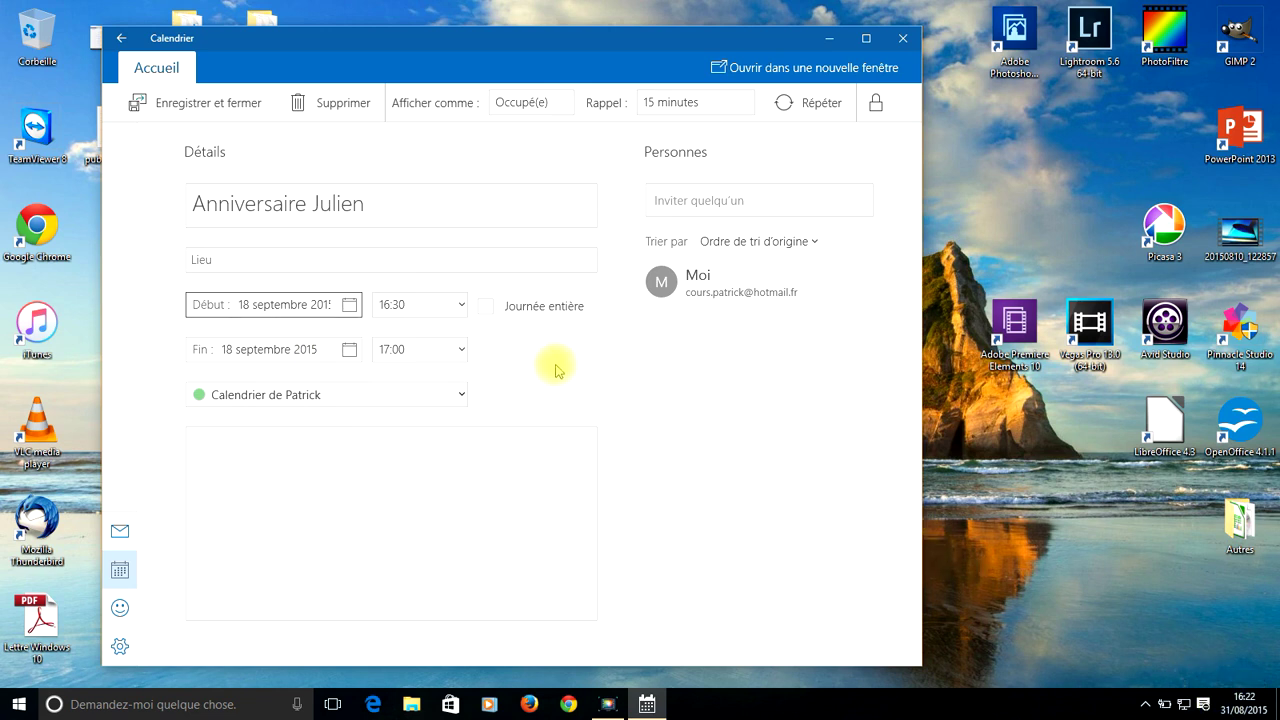
pyautogui.click(462, 306)
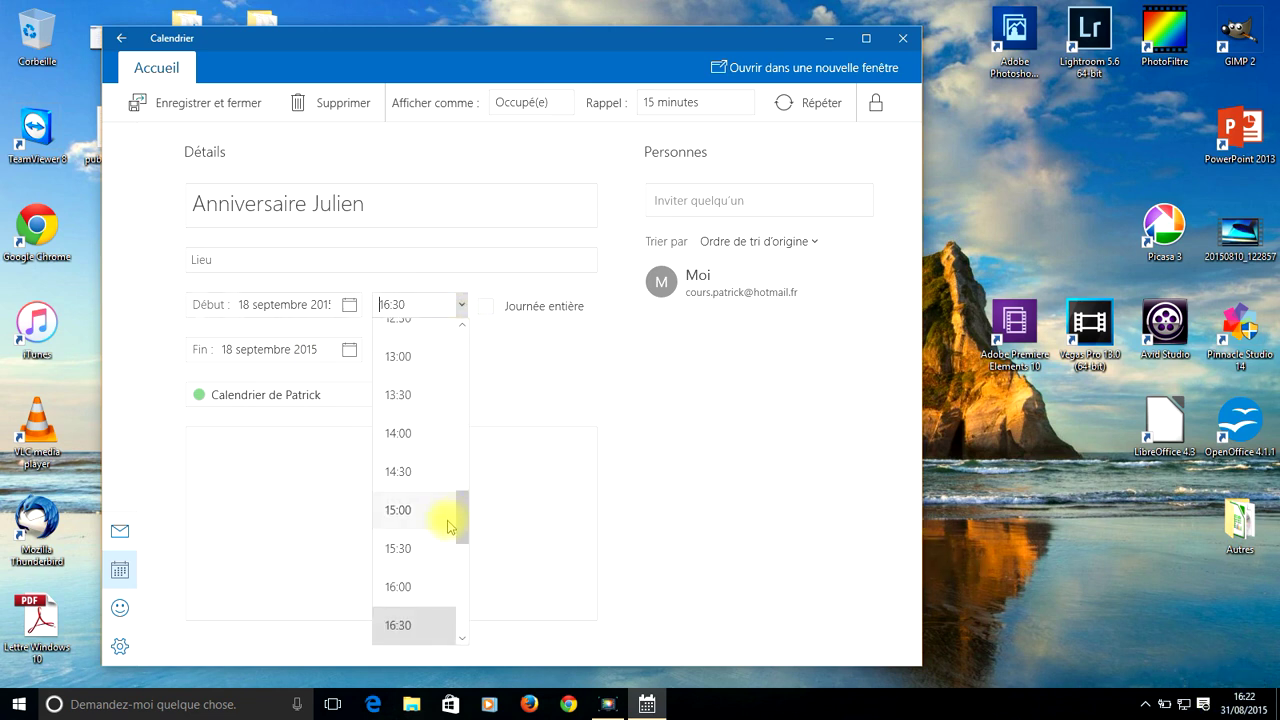
pyautogui.scroll(-3, 443, 514)
pyautogui.scroll(2, 446, 525)
pyautogui.scroll(2, 446, 525)
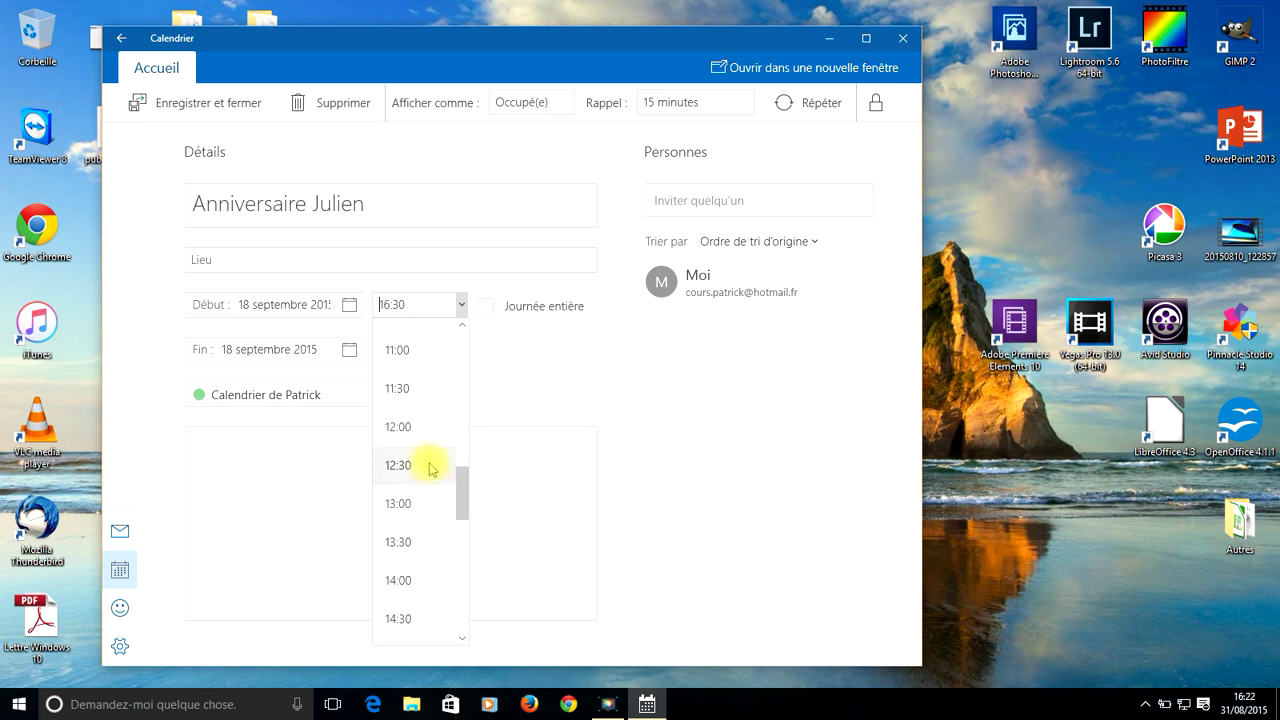
pyautogui.click(416, 430)
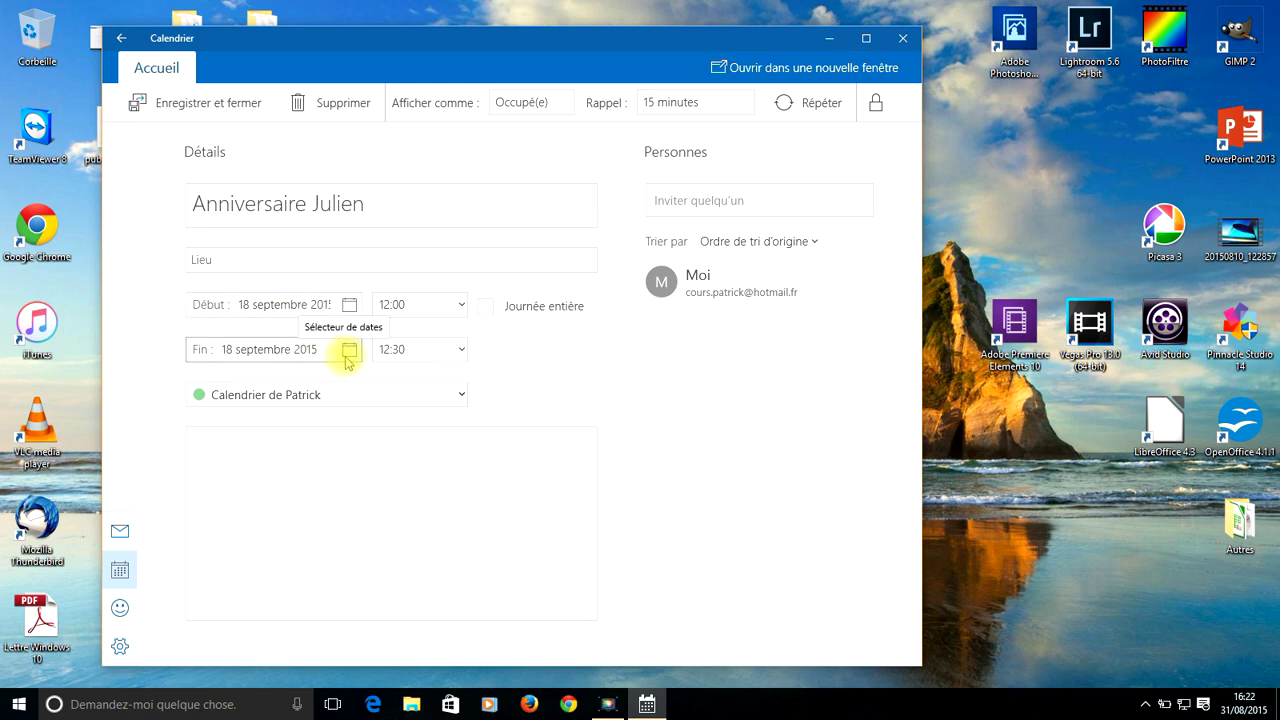
pyautogui.click(463, 351)
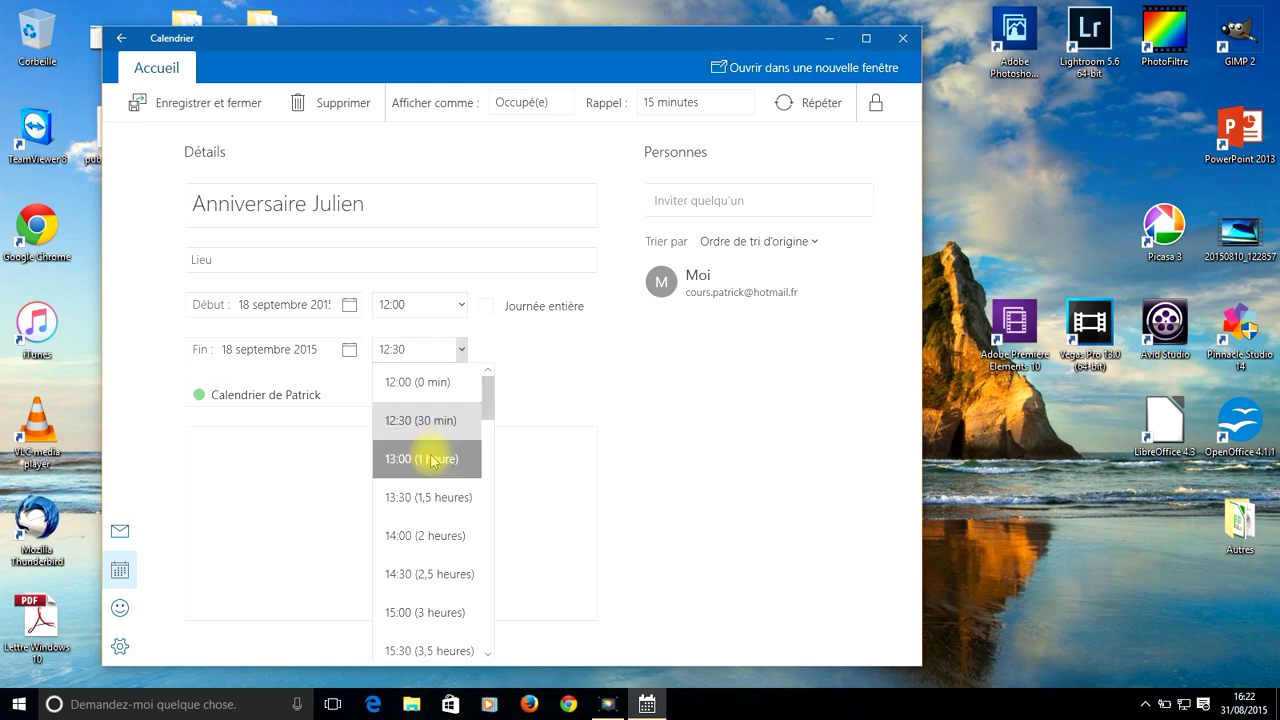
pyautogui.click(432, 459)
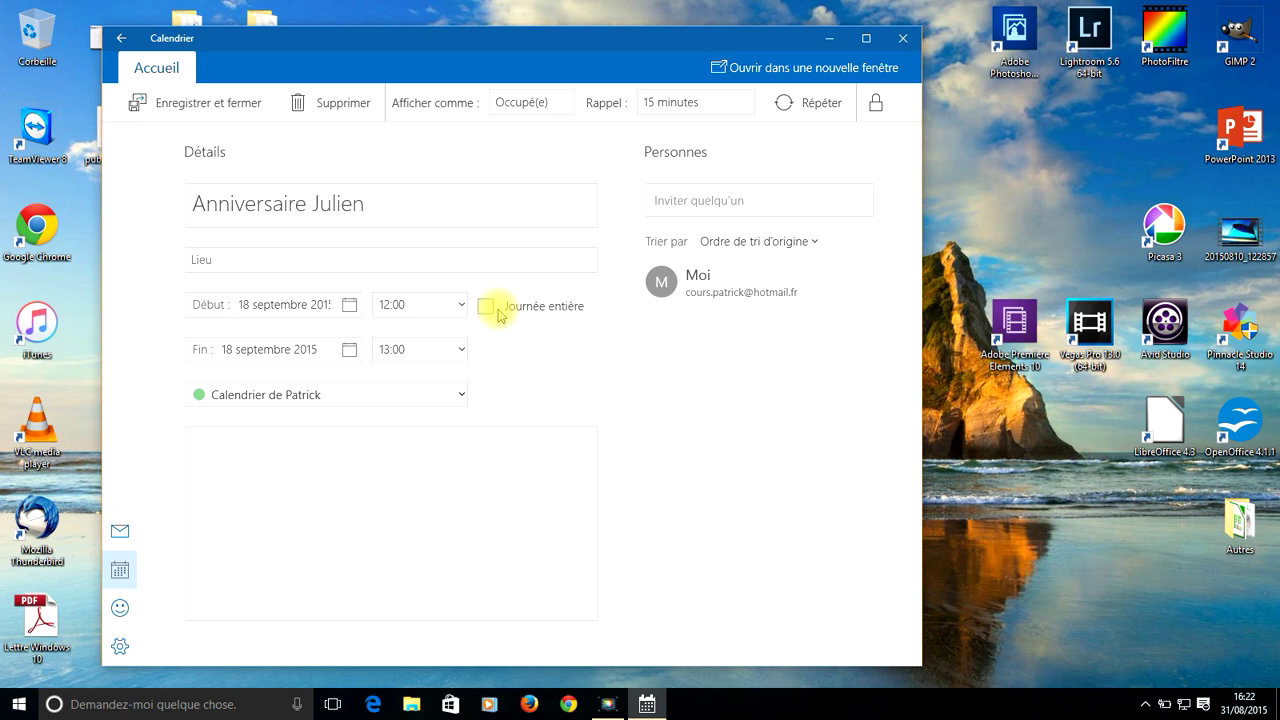
# Step: Add the description "Penser à apporter un cadeau" and make the event repeat Chaque année
pyautogui.click(249, 469)
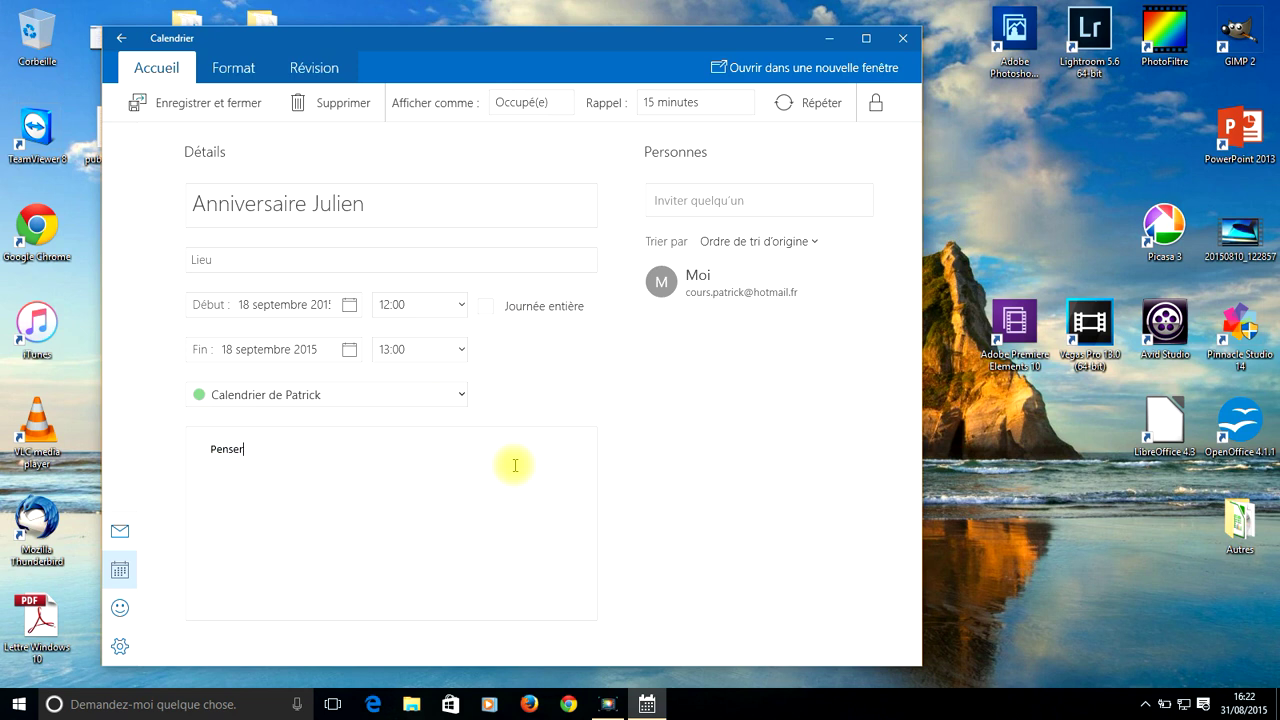
pyautogui.write('Penser à apporter un cadeau')
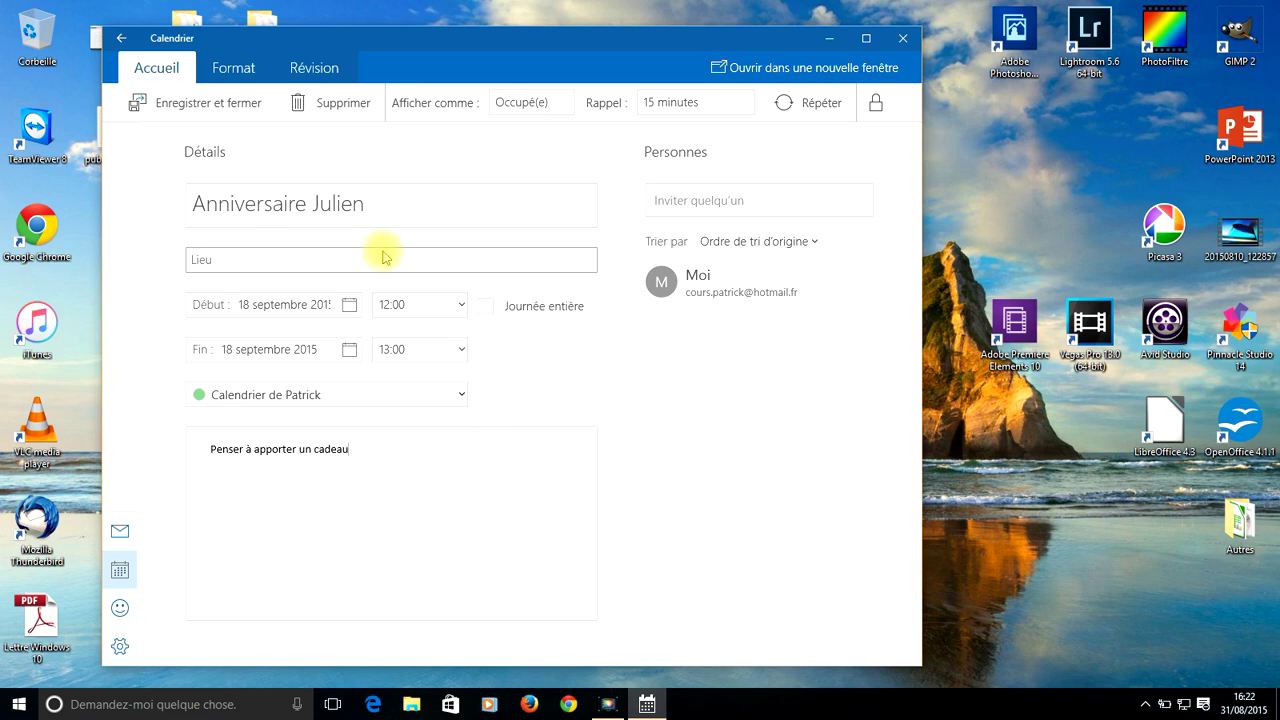
pyautogui.click(806, 103)
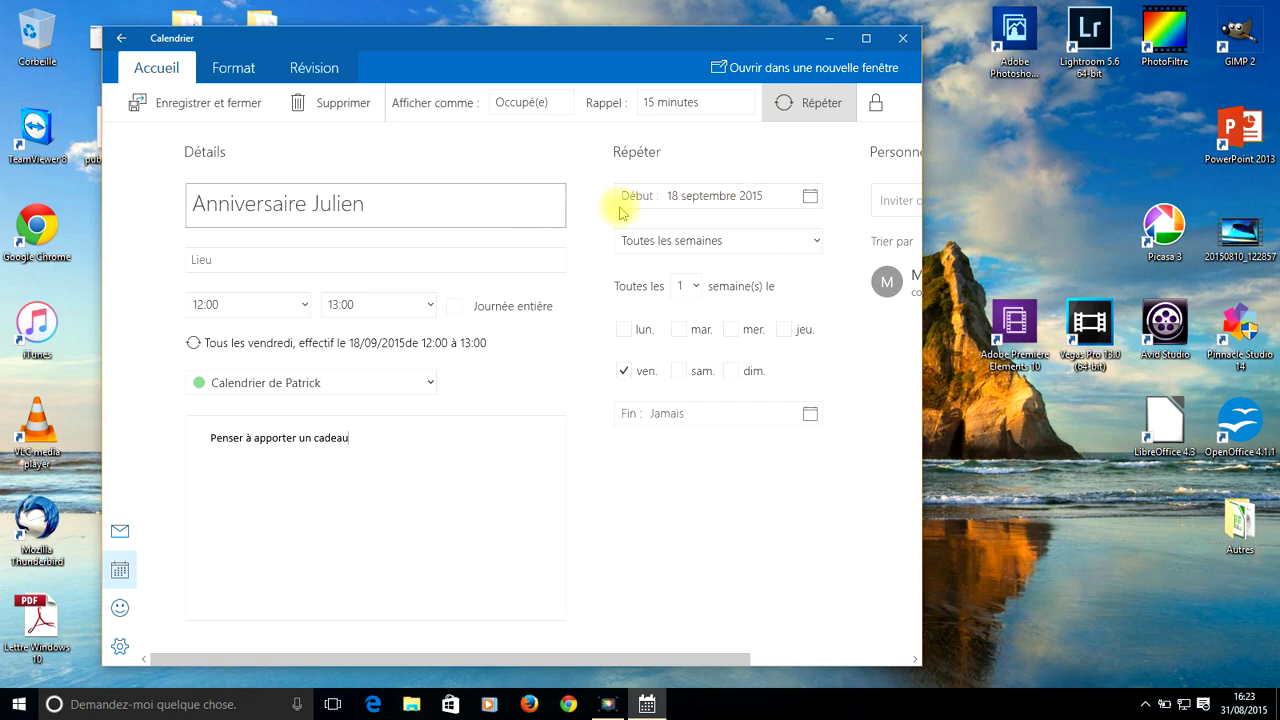
pyautogui.click(688, 249)
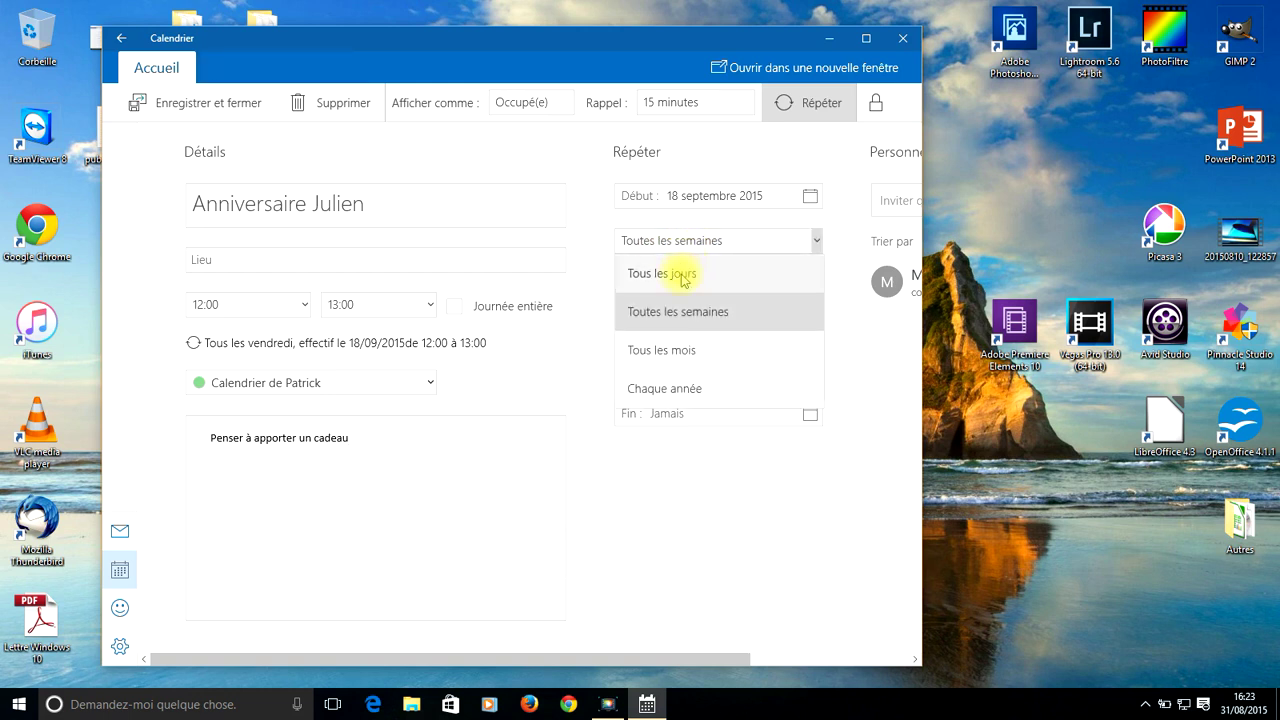
pyautogui.click(673, 389)
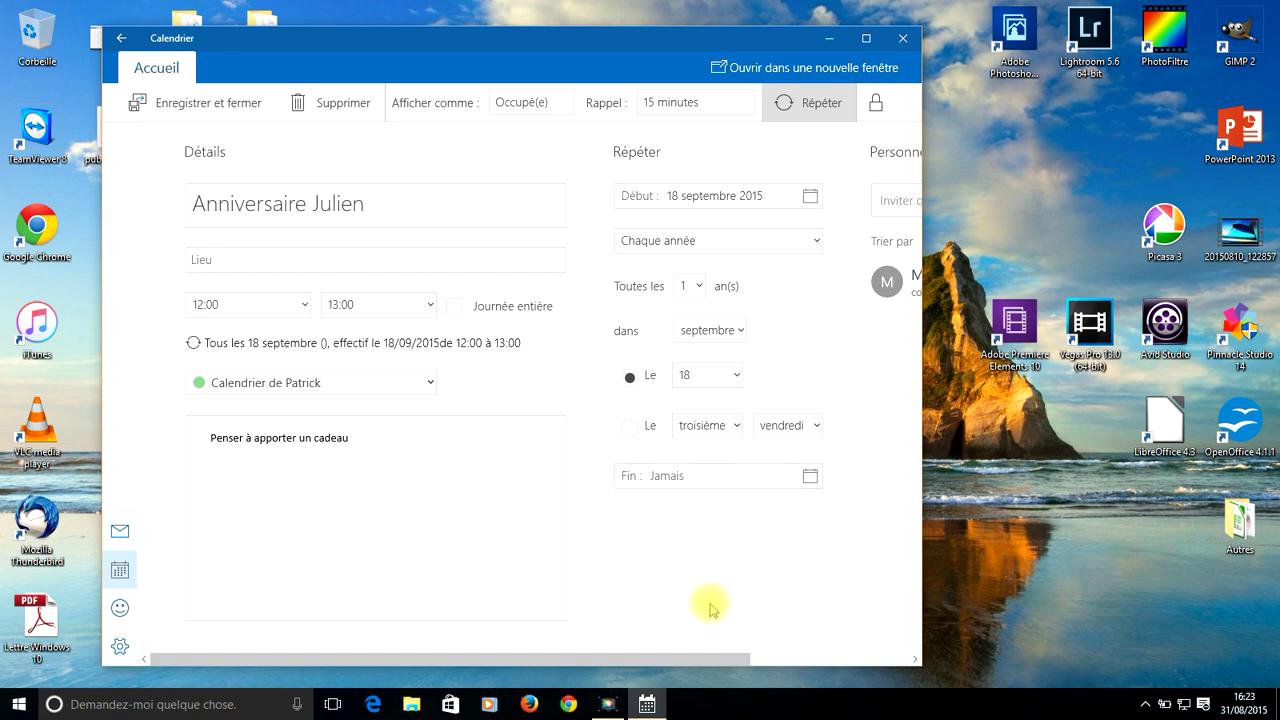
# Step: Set the event's reminder to 1 jour and its availability status to Occupé(e)
pyautogui.moveTo(660, 663); pyautogui.dragTo(855, 655)
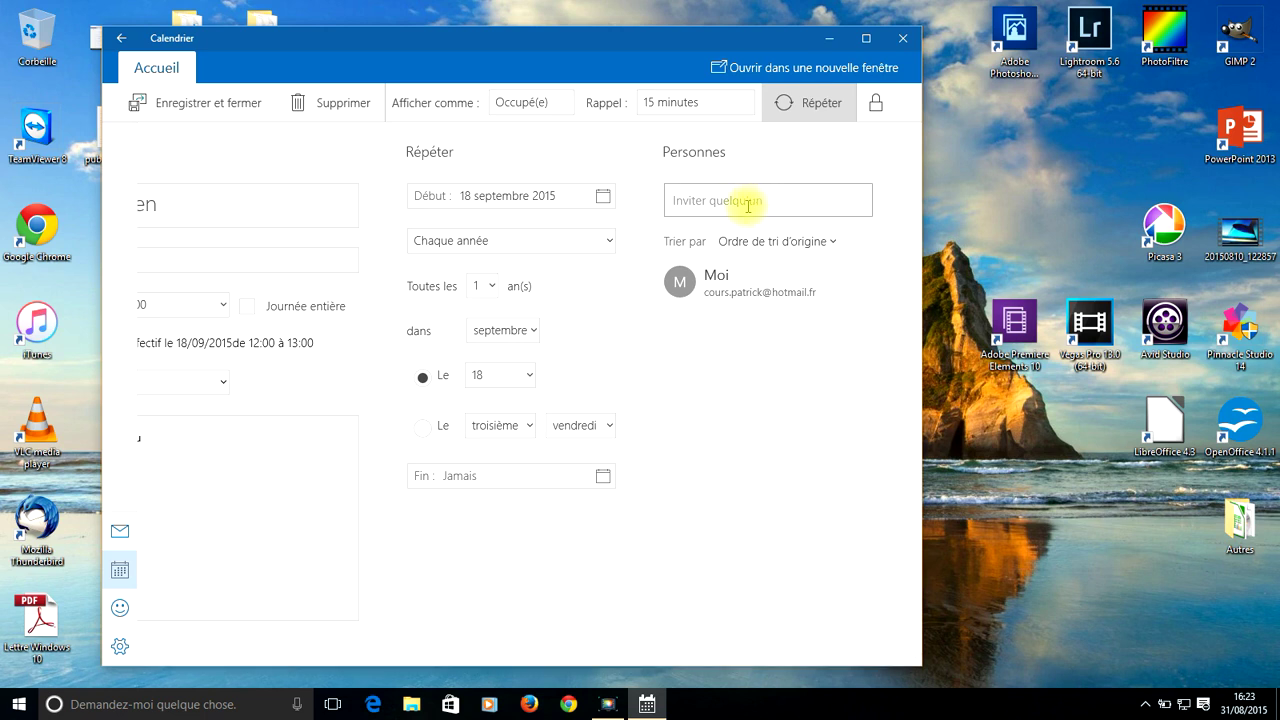
pyautogui.click(720, 103)
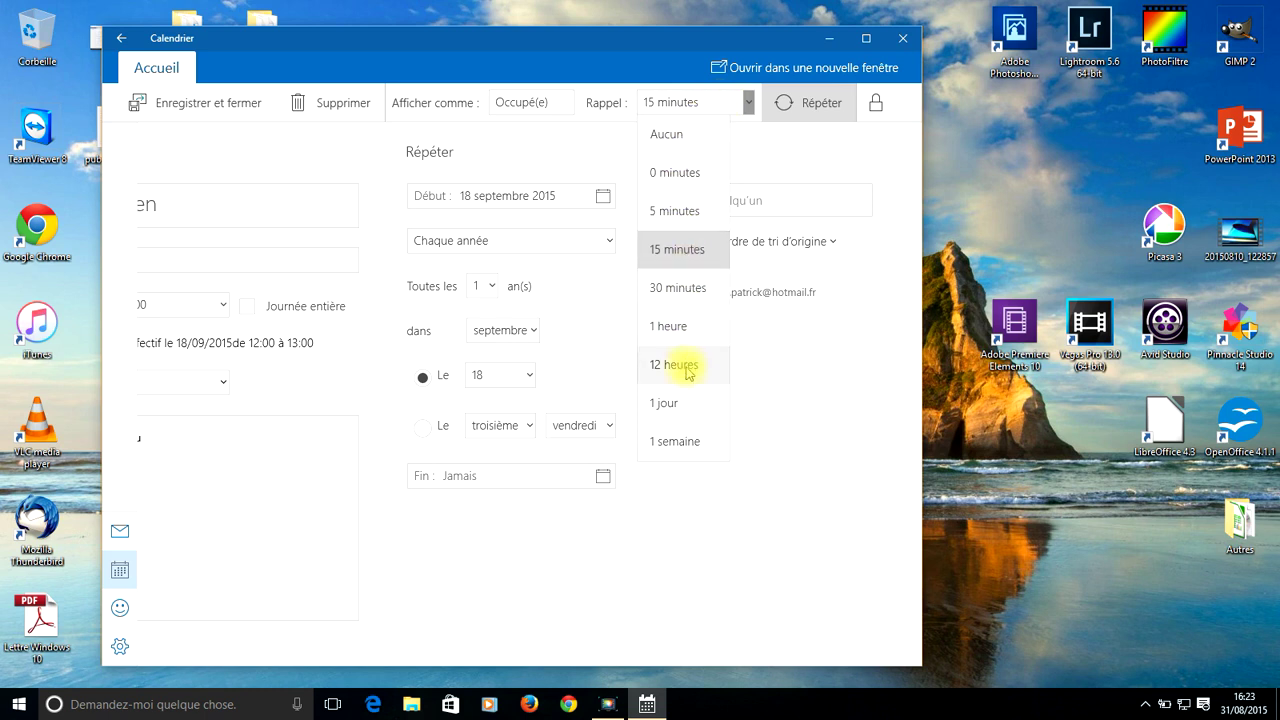
pyautogui.click(677, 403)
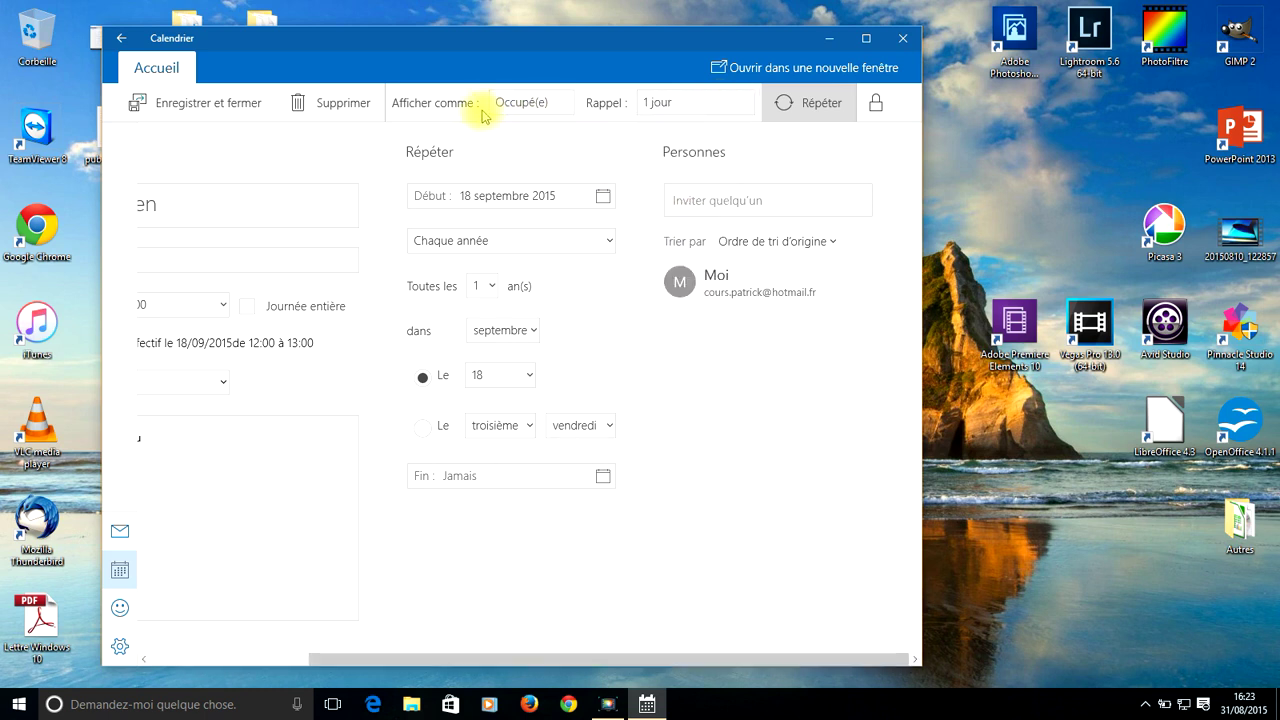
pyautogui.click(565, 104)
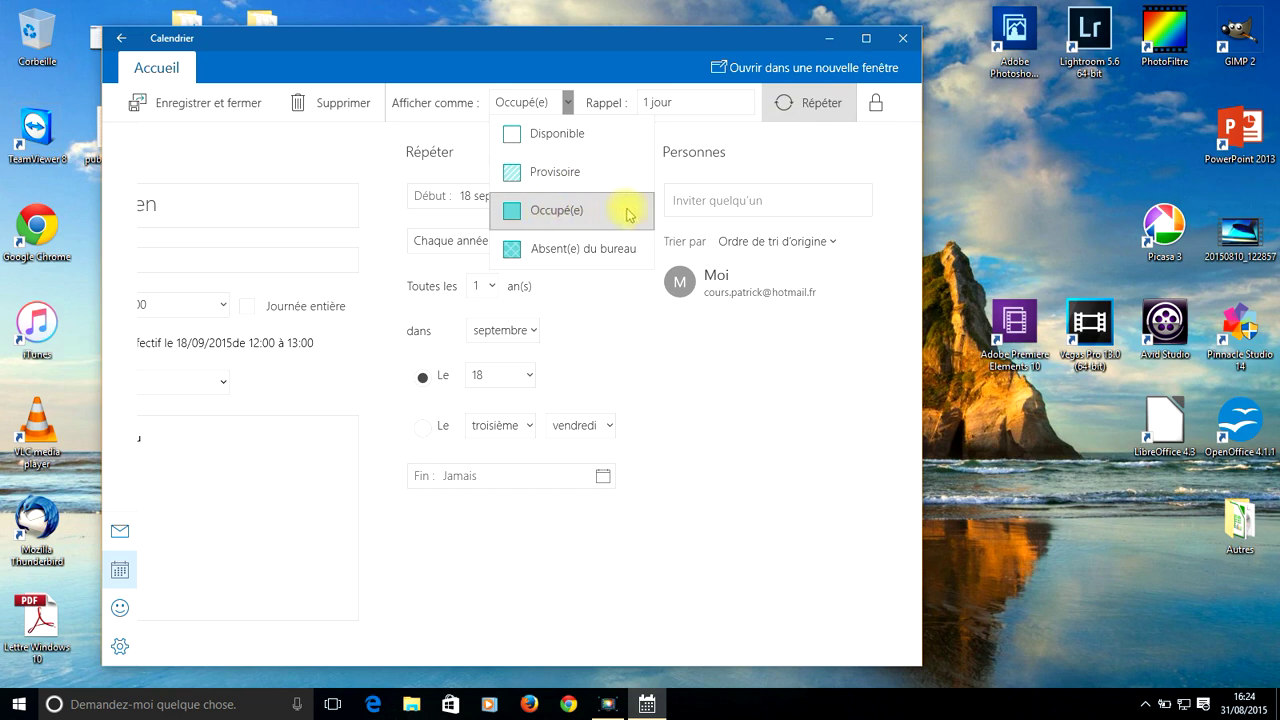
pyautogui.click(586, 209)
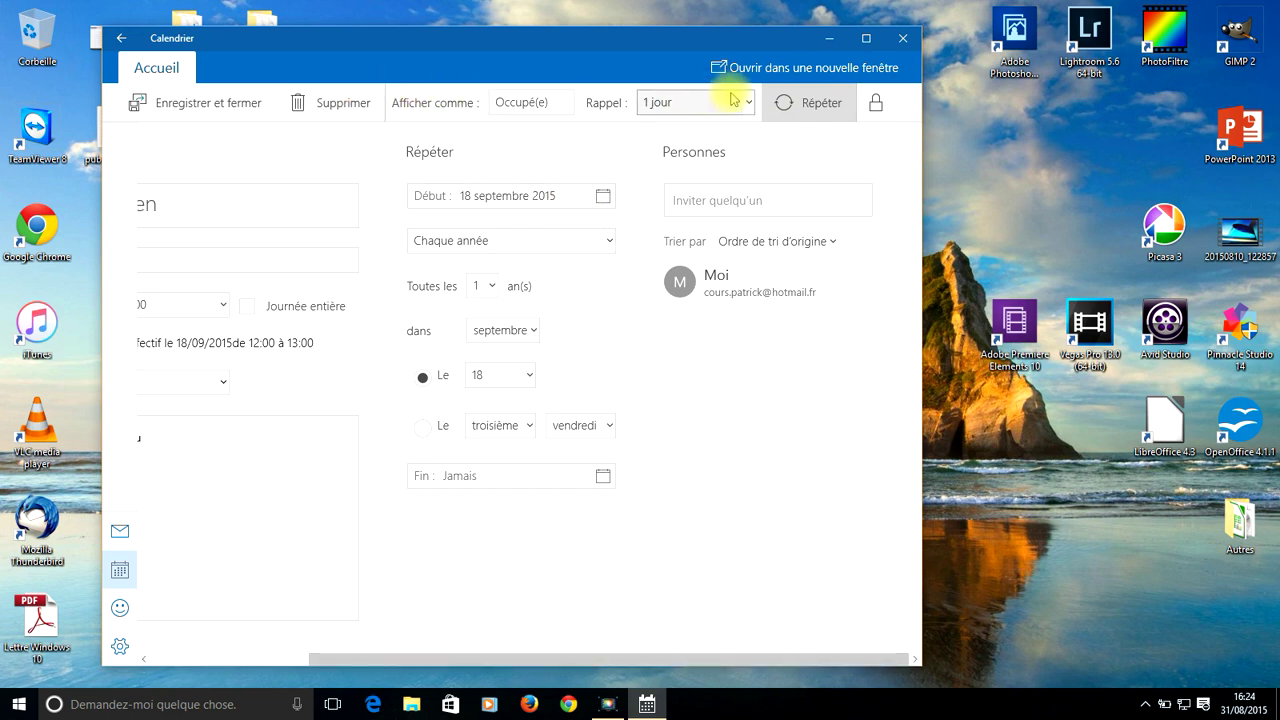
# Step: Mark the event as private, and save and close it
pyautogui.click(875, 105)
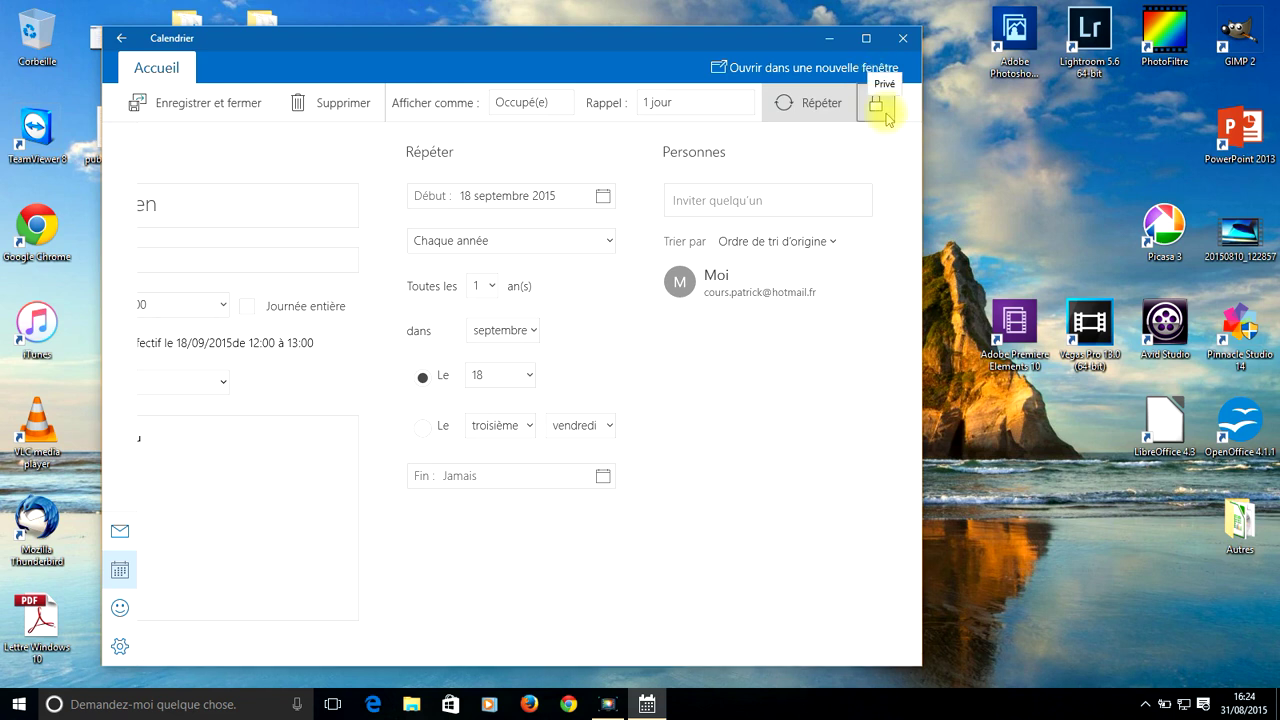
pyautogui.hscroll(-2, 354, 191)
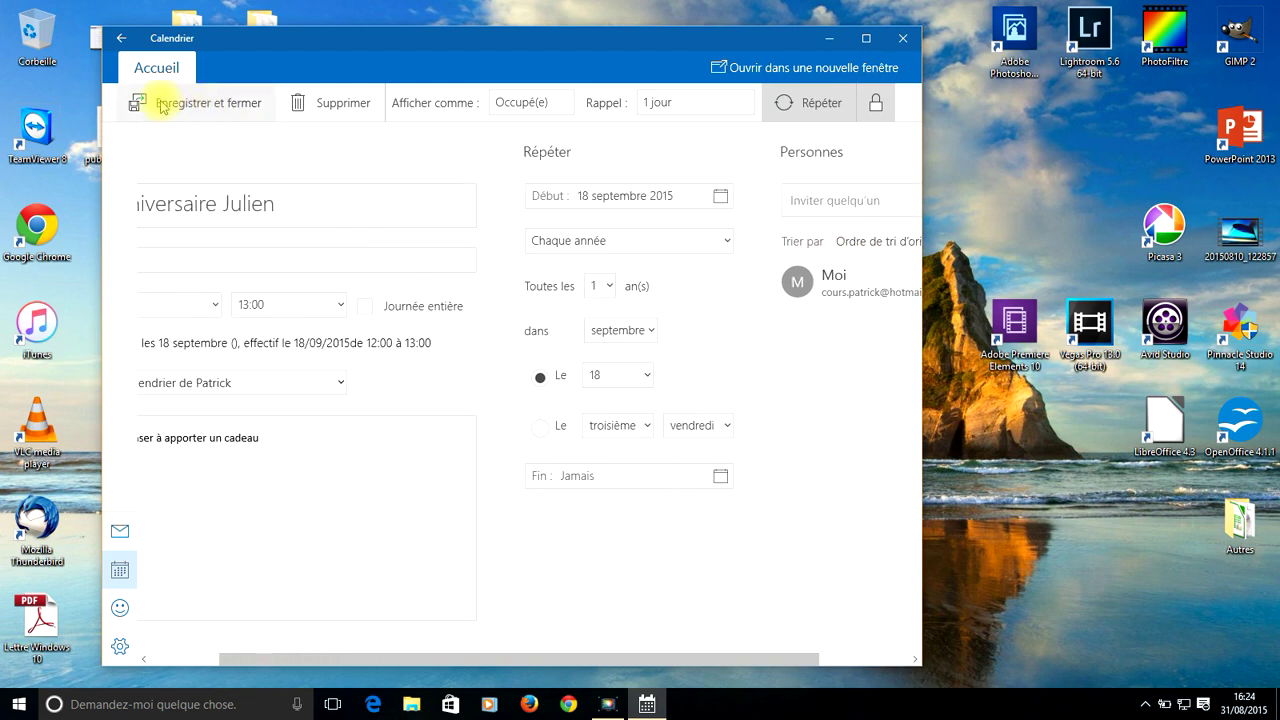
pyautogui.click(190, 113)
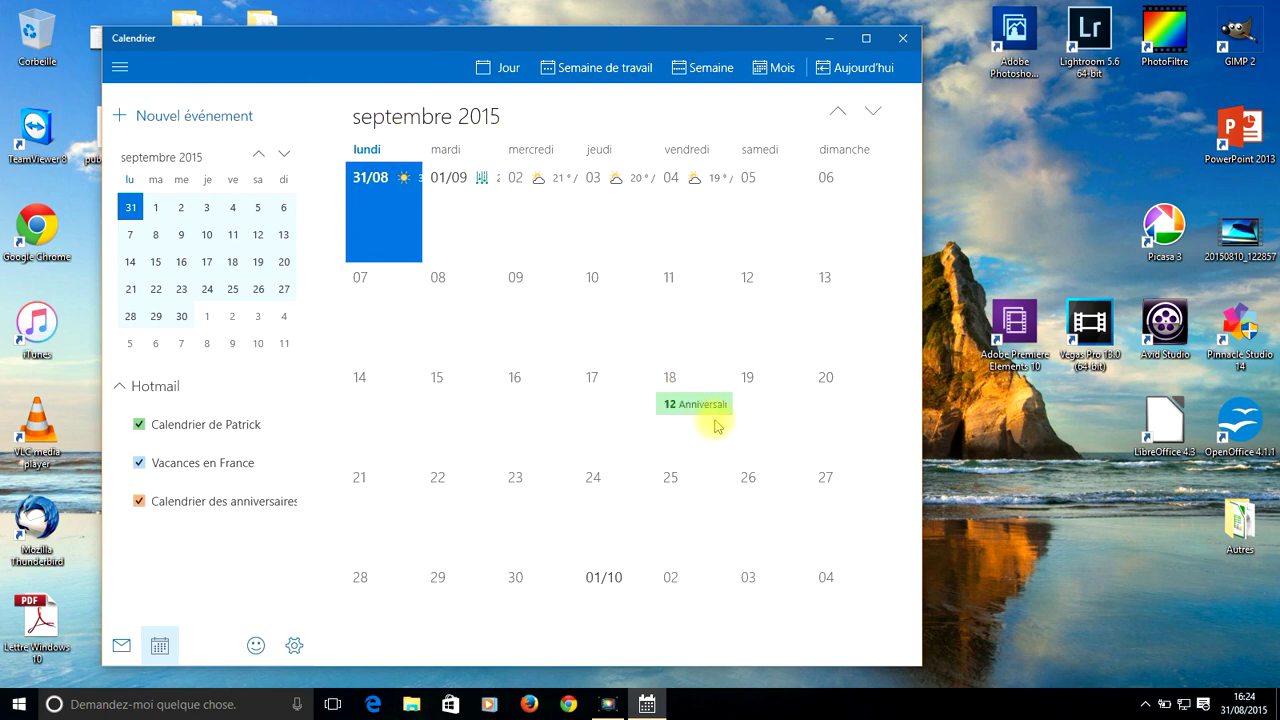
# Step: Open the whole series of the 18 September birthday event for editing, and save and close it without changes
pyautogui.click(684, 408)
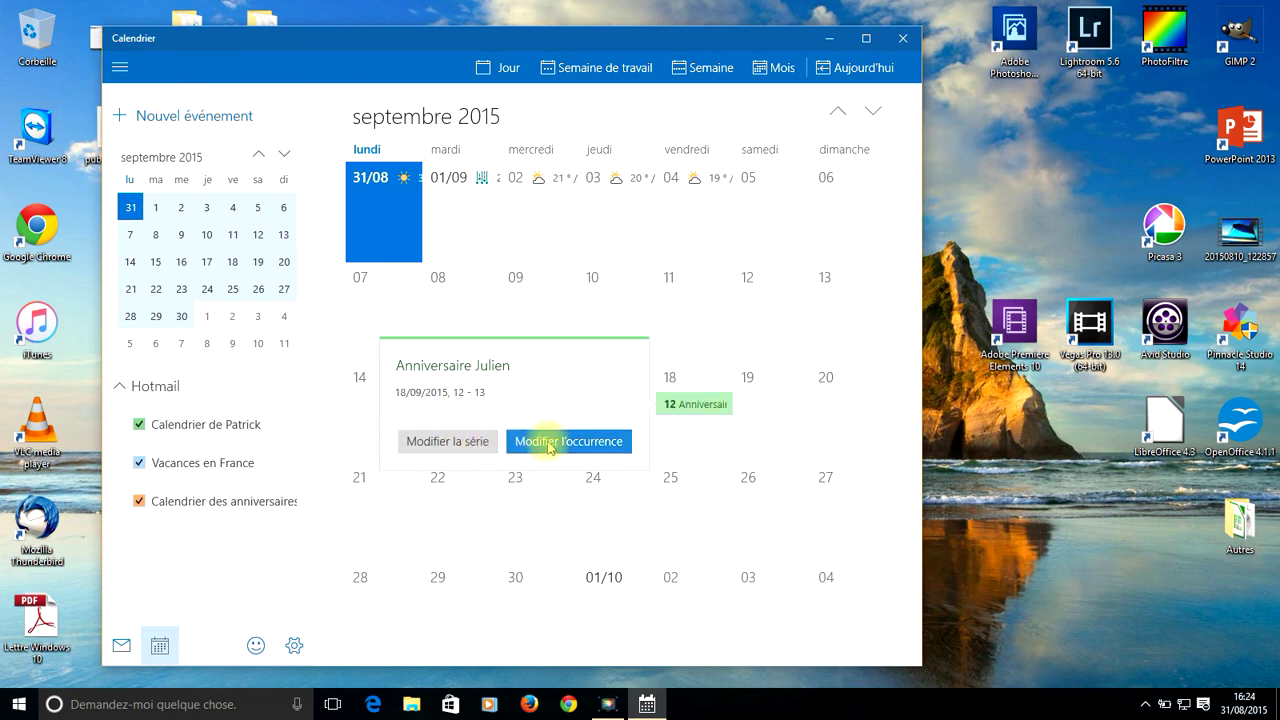
pyautogui.click(466, 443)
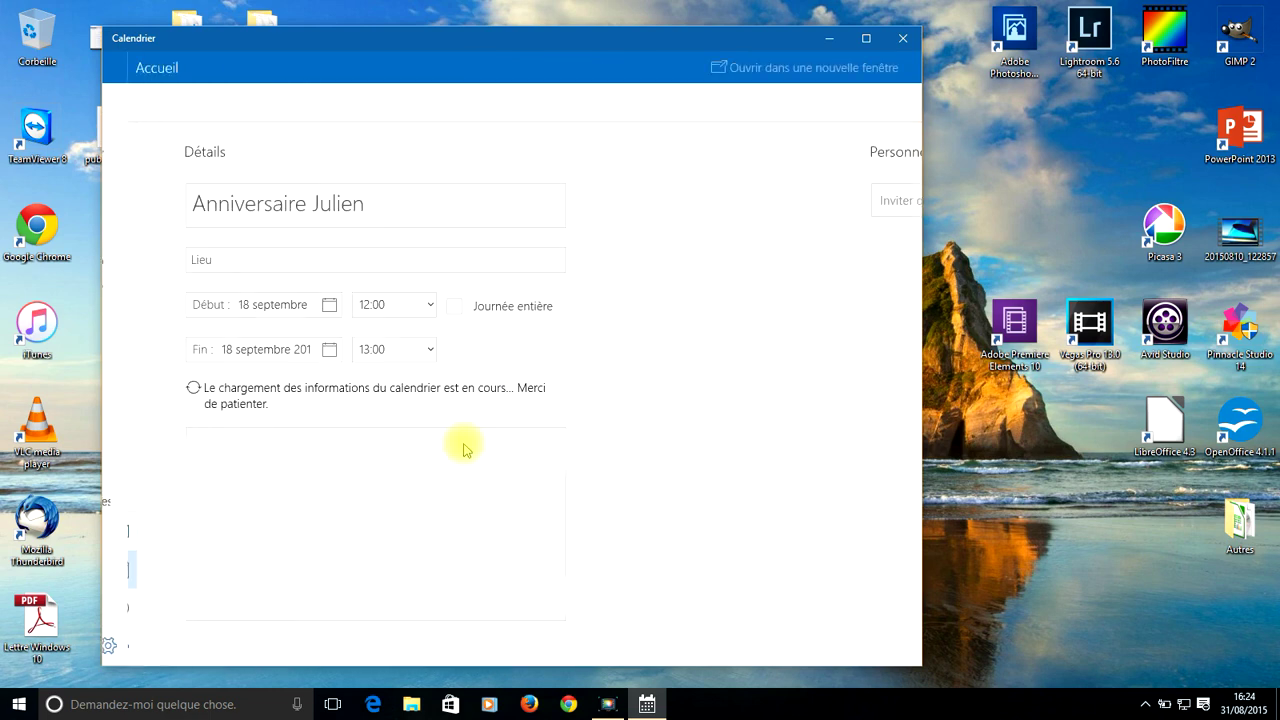
pyautogui.click(178, 100)
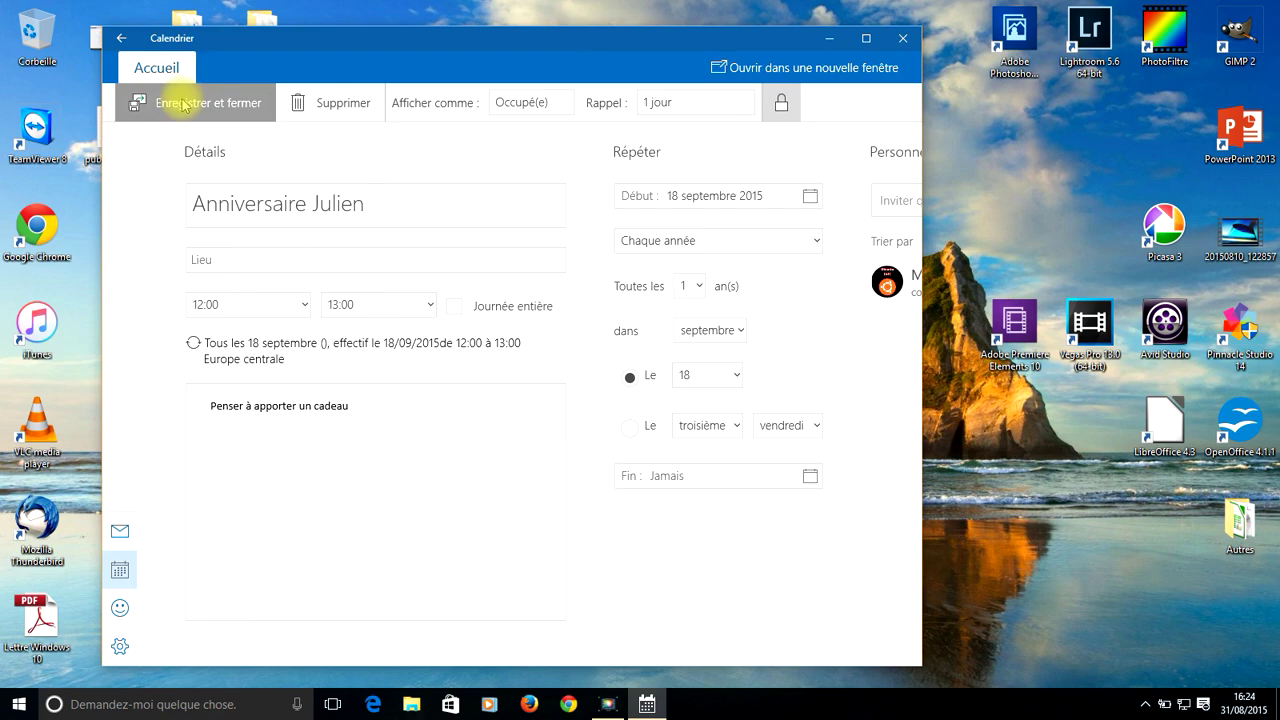
# Step: Open only the 18 September occurrence of the birthday event for editing, and save and close it without changes
pyautogui.click(693, 205)
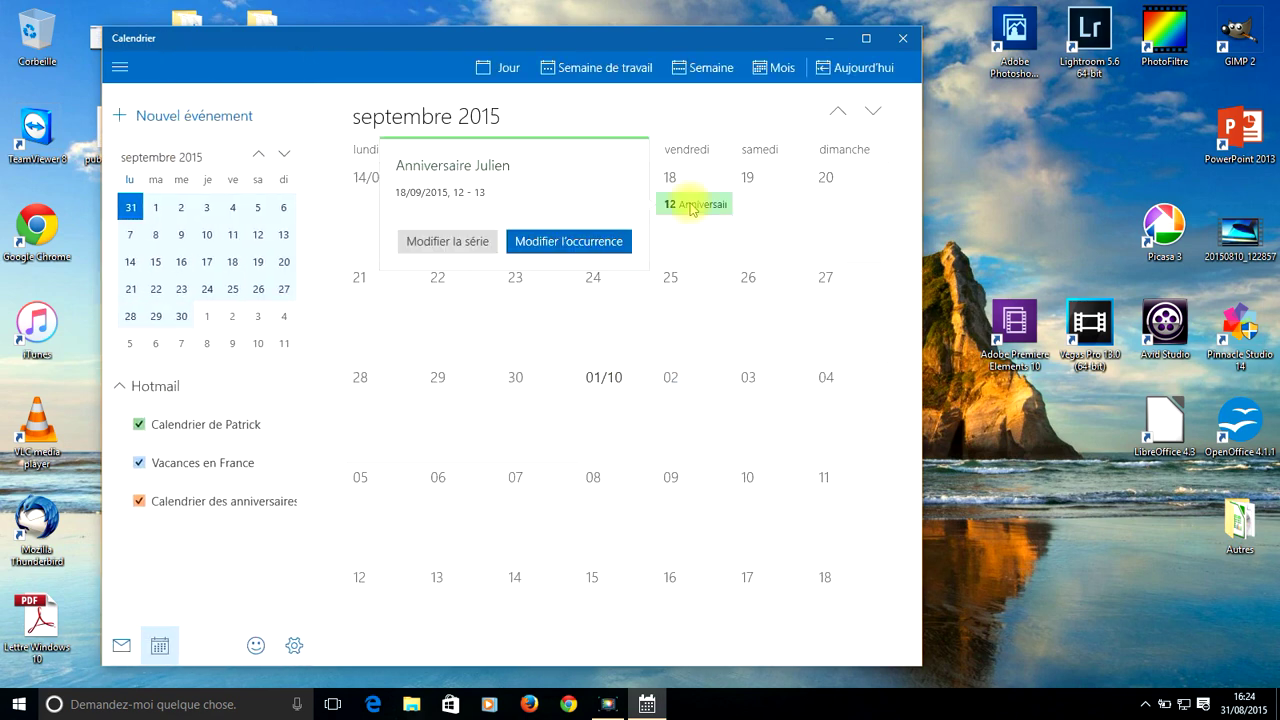
pyautogui.press('Return')
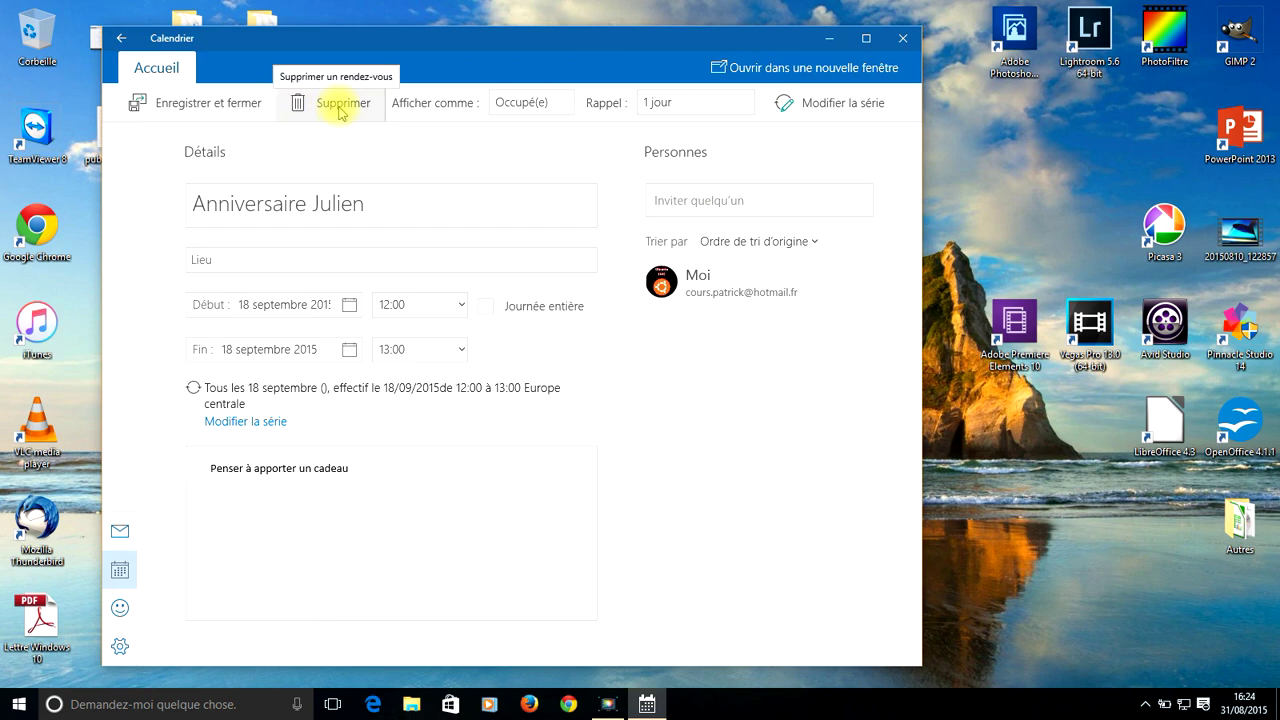
pyautogui.click(249, 104)
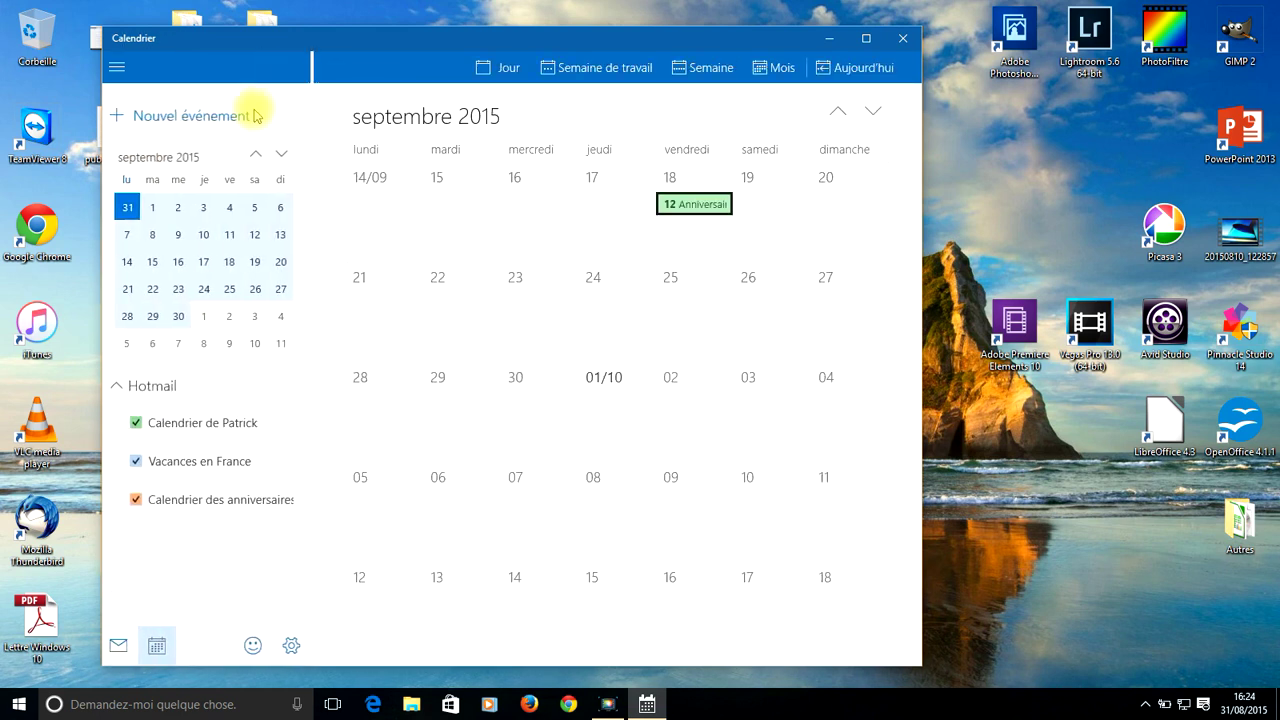